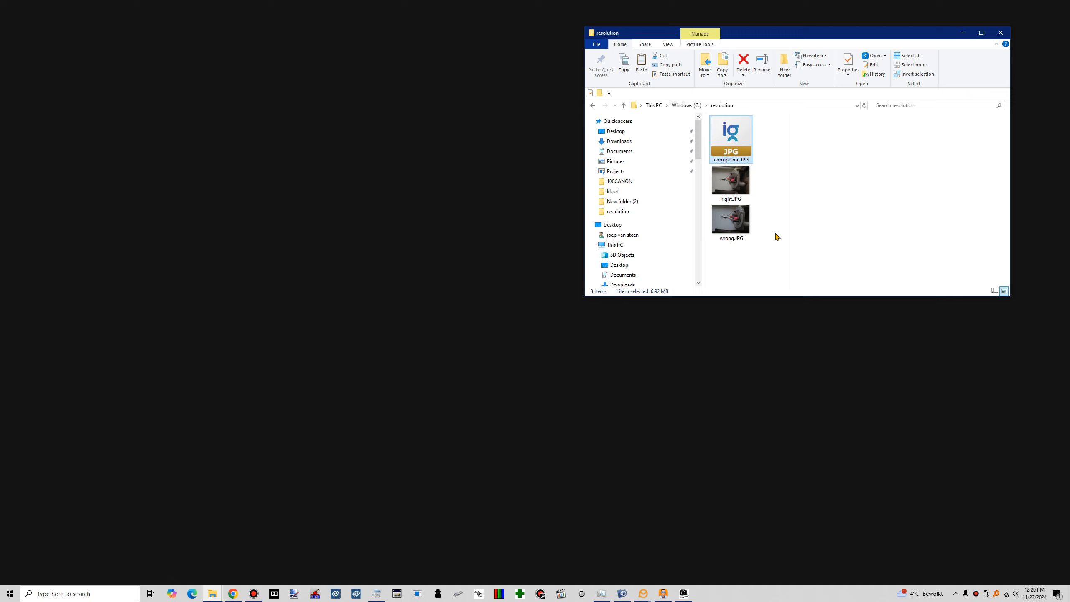
Start JPEG-Repair, continue past its splash screen and select the Repair (header) tool
{"action": "left_click", "coordinate": [508, 594]}
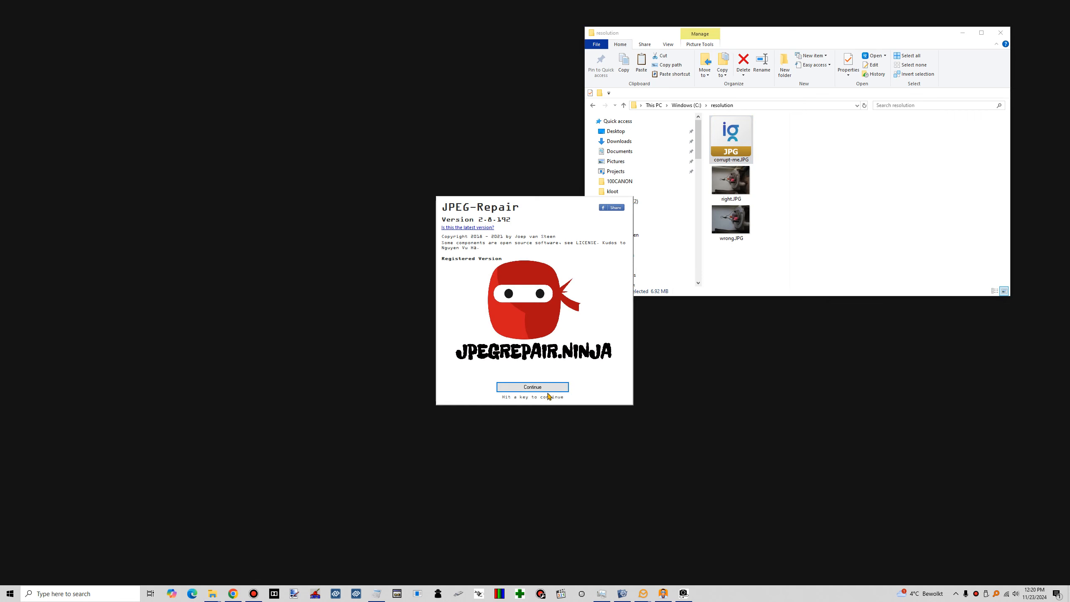
{"action": "left_click", "coordinate": [547, 389]}
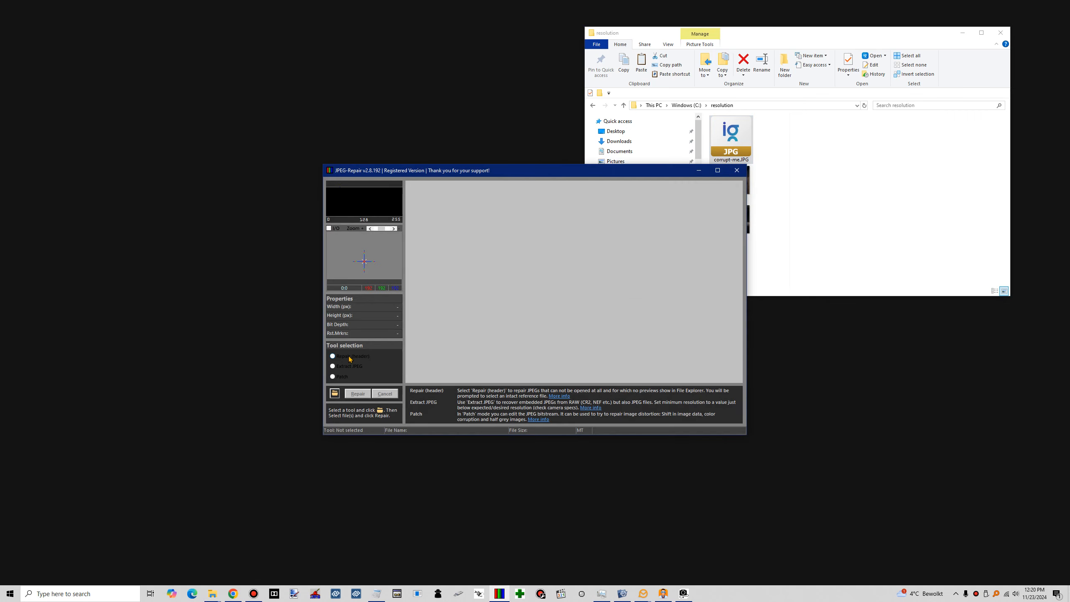
{"action": "left_click", "coordinate": [333, 356]}
{"action": "left_click", "coordinate": [335, 394]}
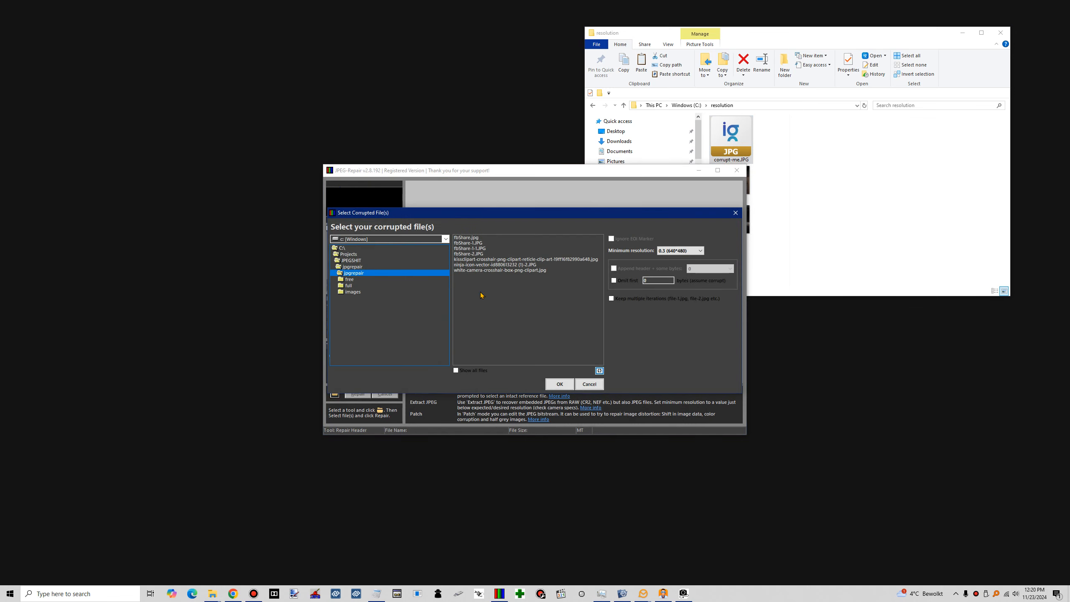
{"action": "left_click", "coordinate": [590, 384]}
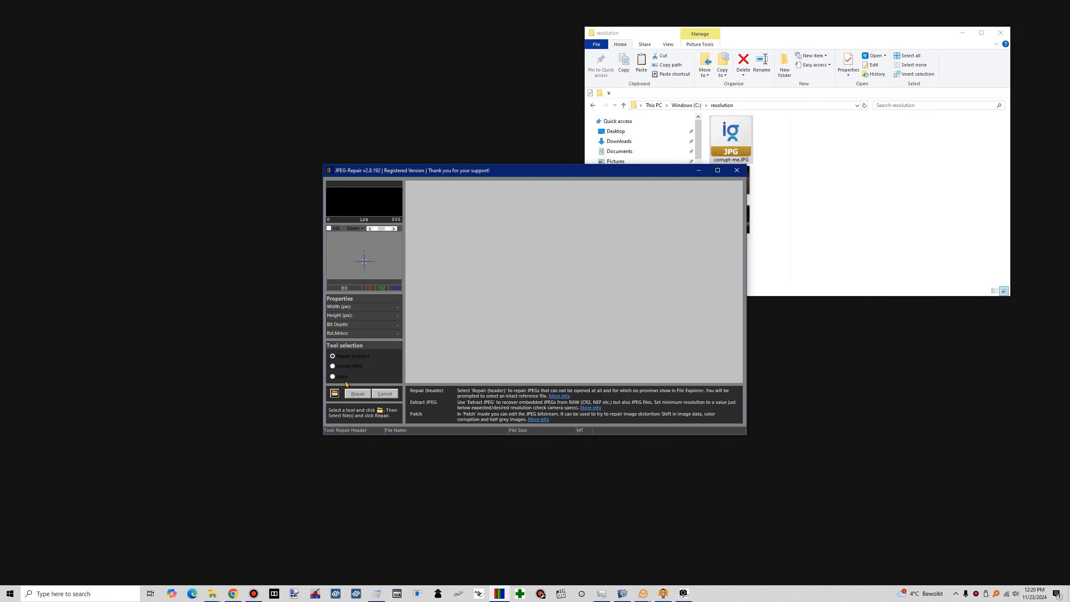
Choose corrupt-me.JPG from the C:\resolution folder as the corrupted file for the header repair
{"action": "left_click", "coordinate": [334, 393]}
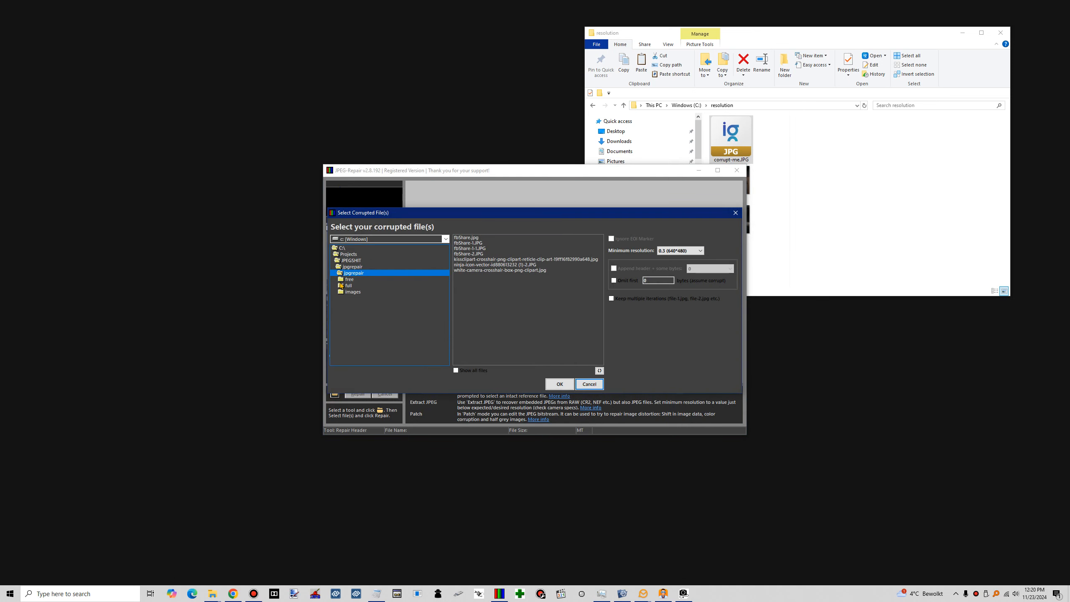
{"action": "double_click", "coordinate": [342, 247]}
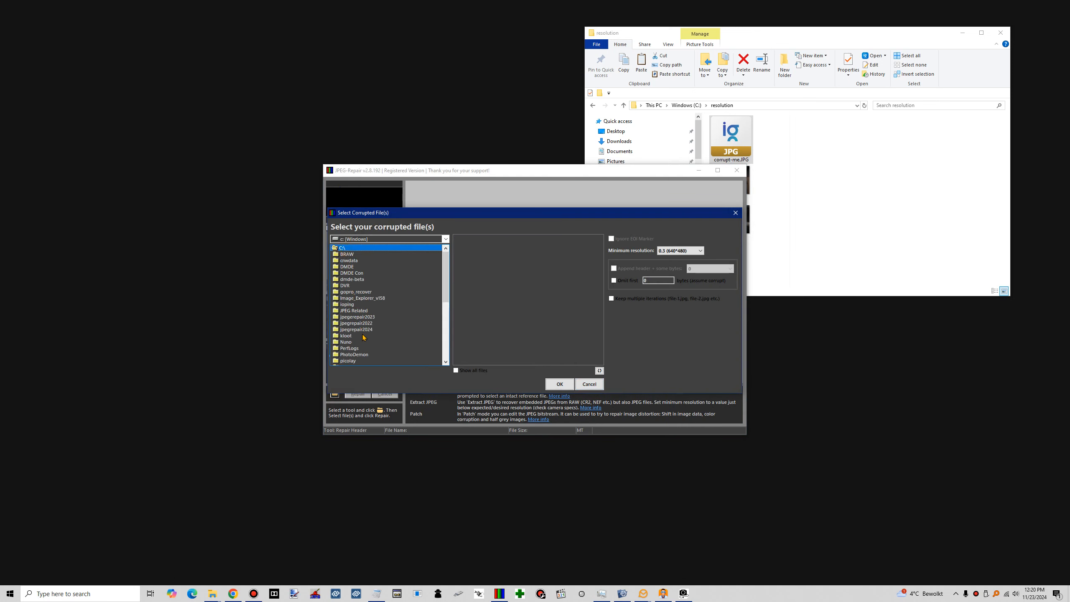
{"action": "scroll", "coordinate": [363, 337], "scroll_direction": "down", "scroll_amount": 5}
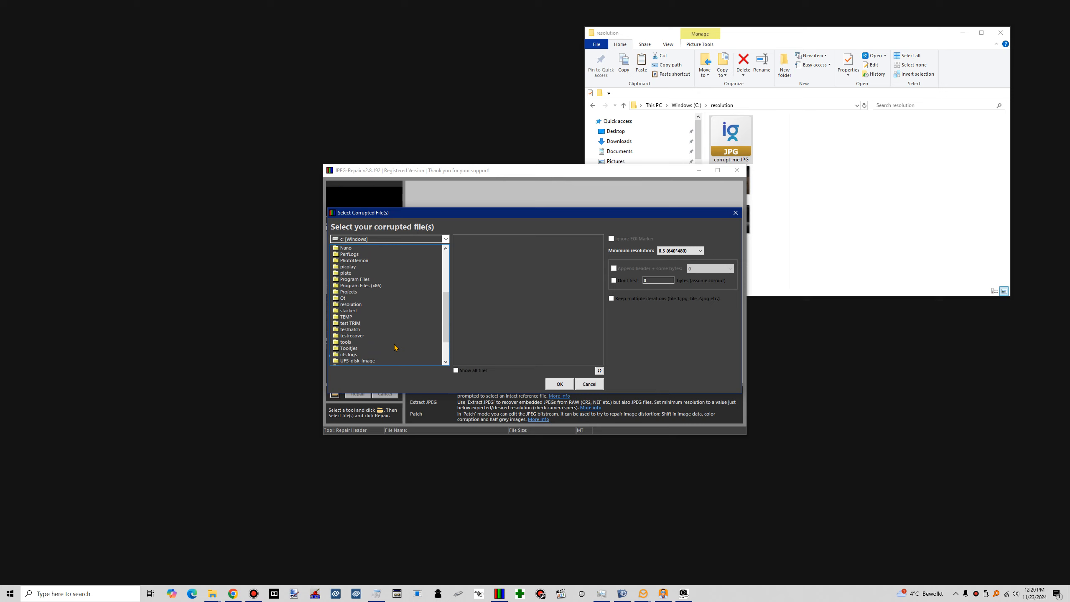
{"action": "double_click", "coordinate": [353, 305]}
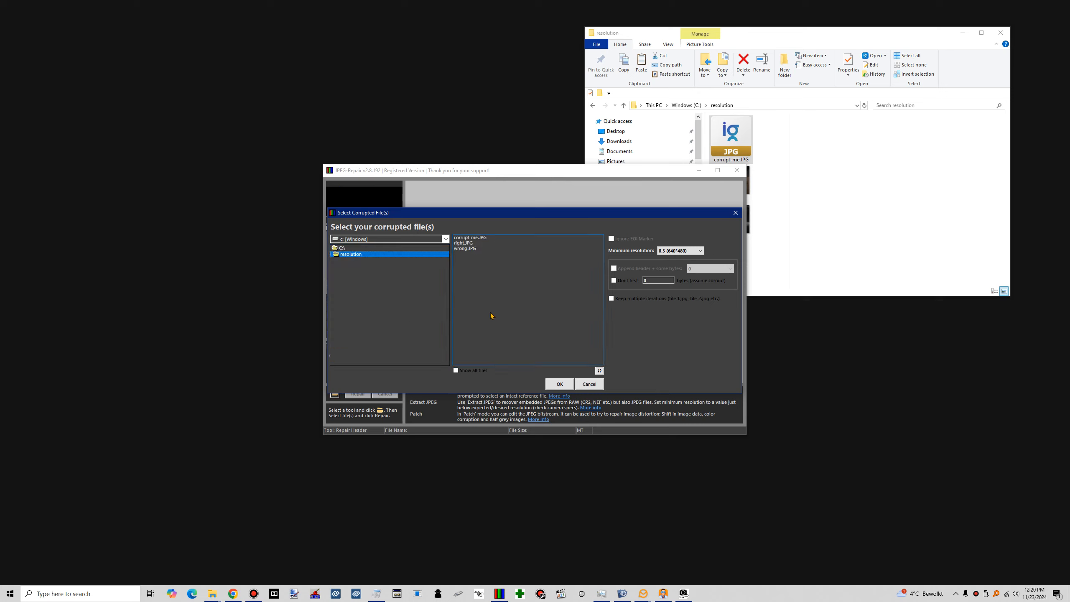
{"action": "left_click", "coordinate": [482, 239]}
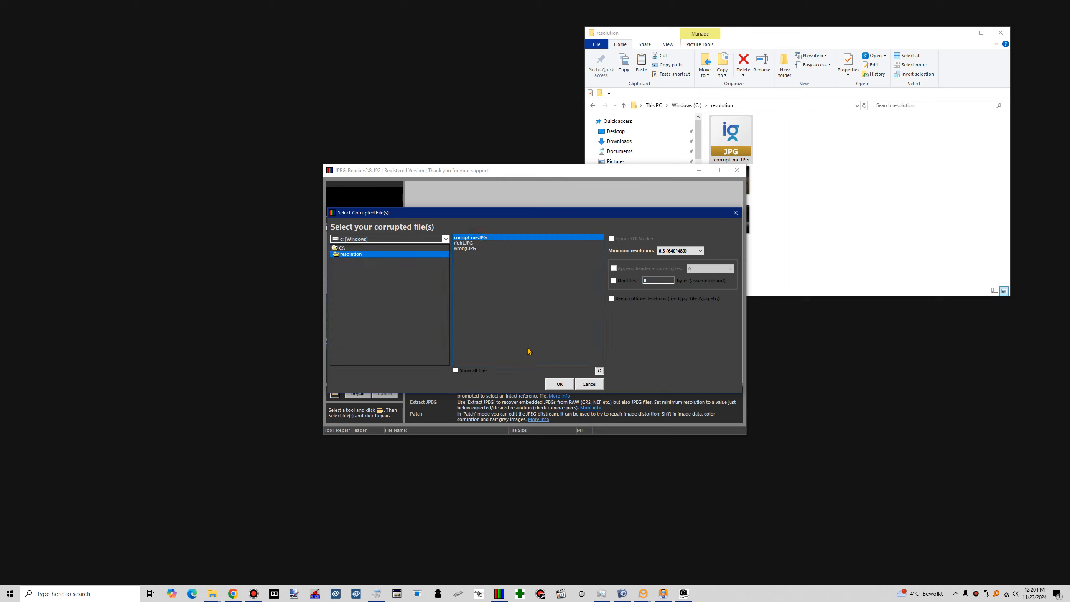
{"action": "left_click", "coordinate": [559, 385]}
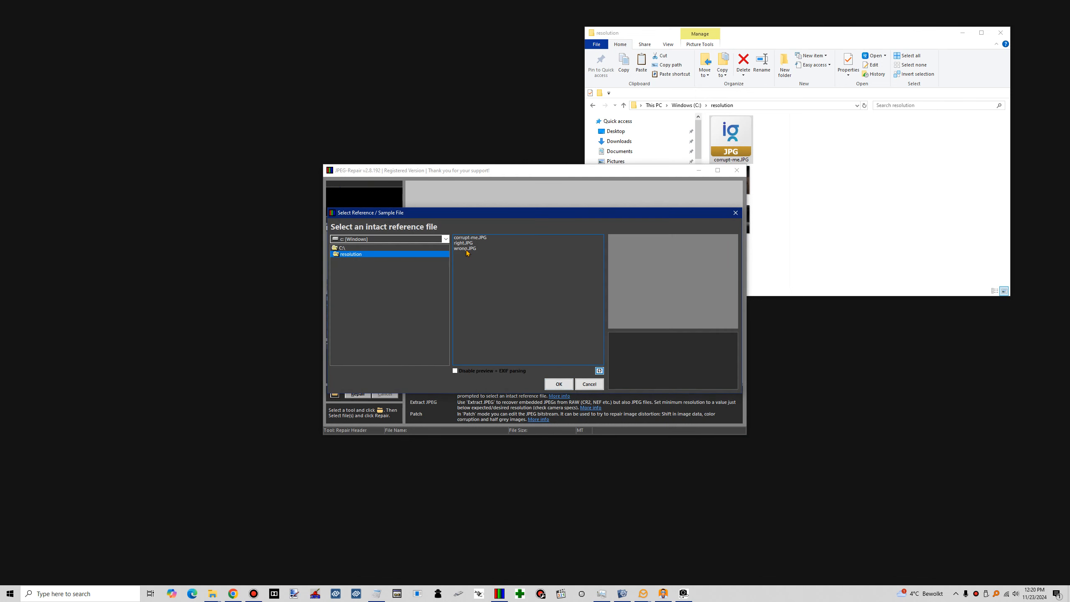
Repair corrupt-me.JPG using wrong.JPG as the intact reference file and dismiss the completion message
{"action": "mouse_move", "coordinate": [461, 251]}
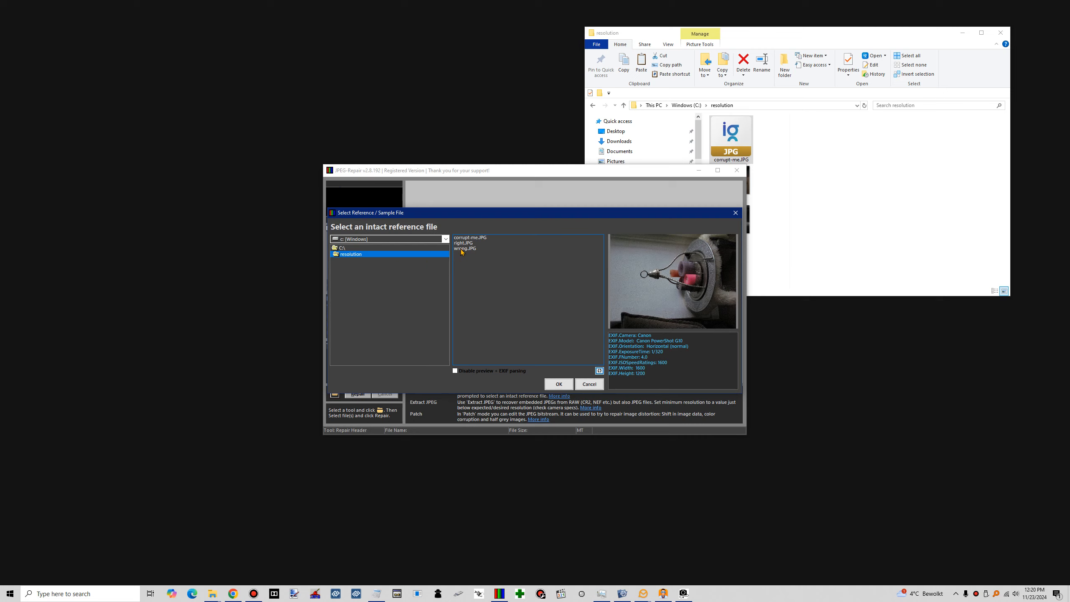
{"action": "left_click", "coordinate": [462, 250]}
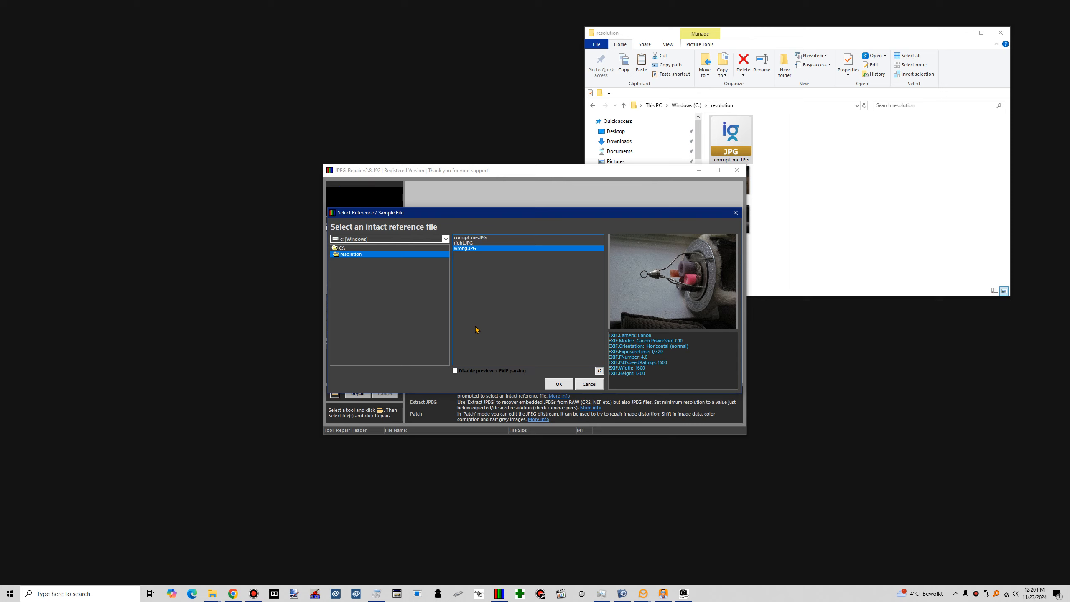
{"action": "left_click", "coordinate": [557, 385]}
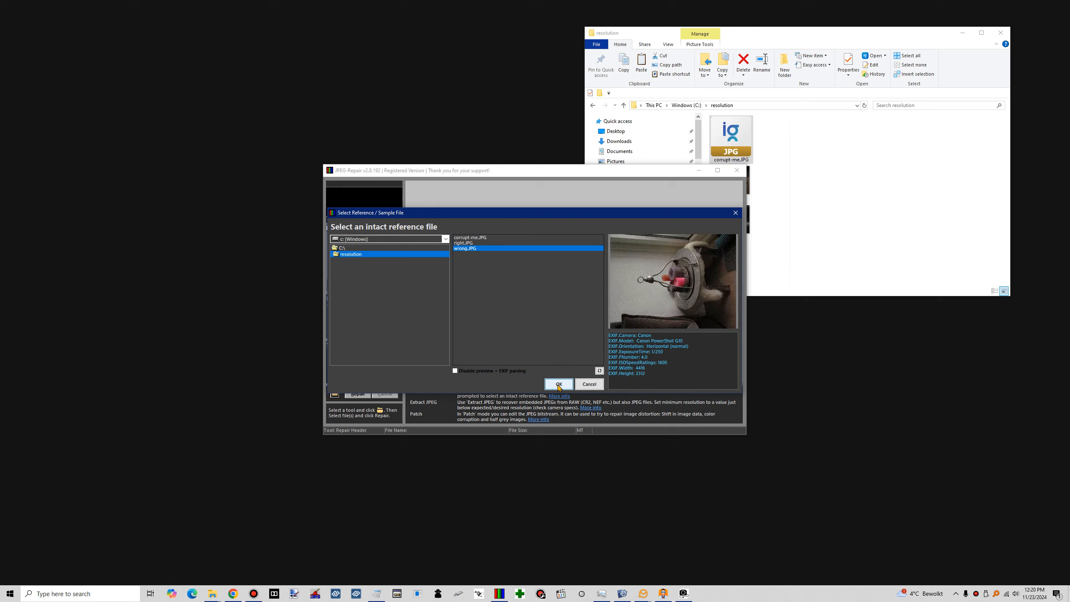
{"action": "left_click", "coordinate": [557, 386]}
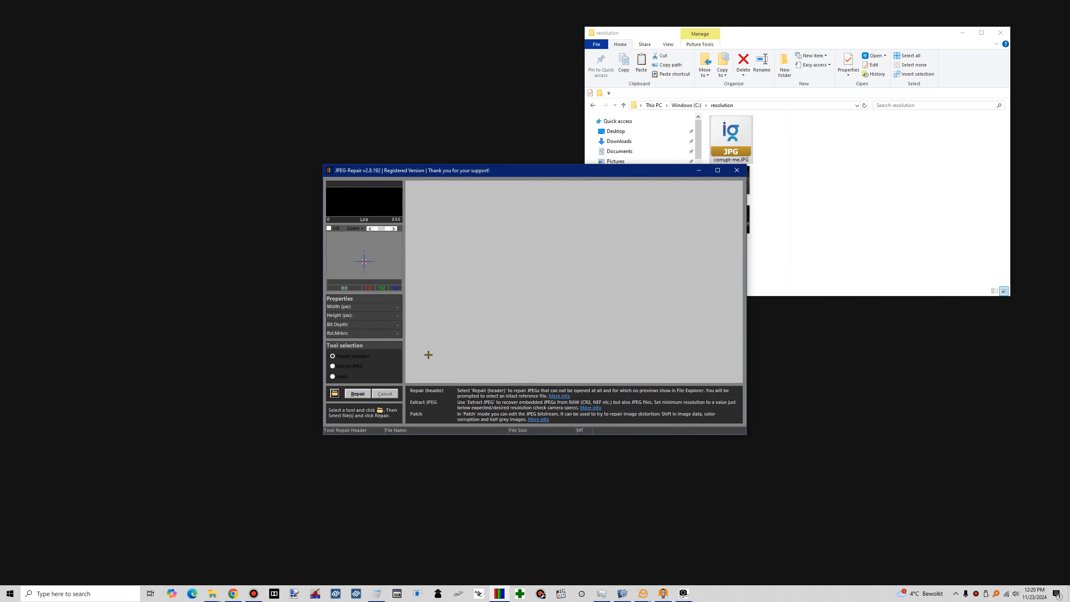
{"action": "left_click", "coordinate": [355, 398]}
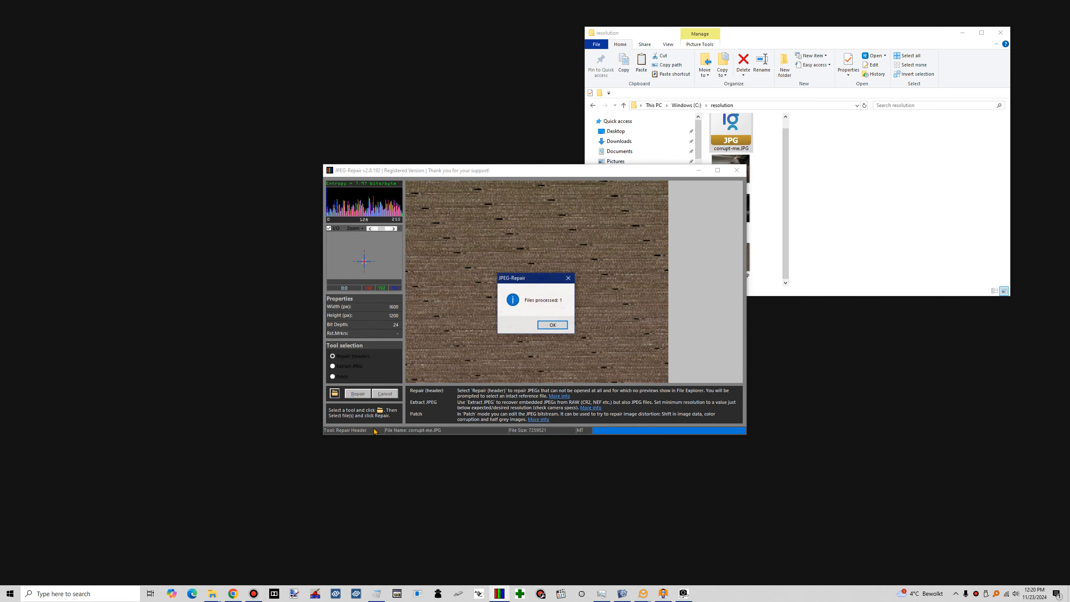
{"action": "left_click", "coordinate": [554, 328]}
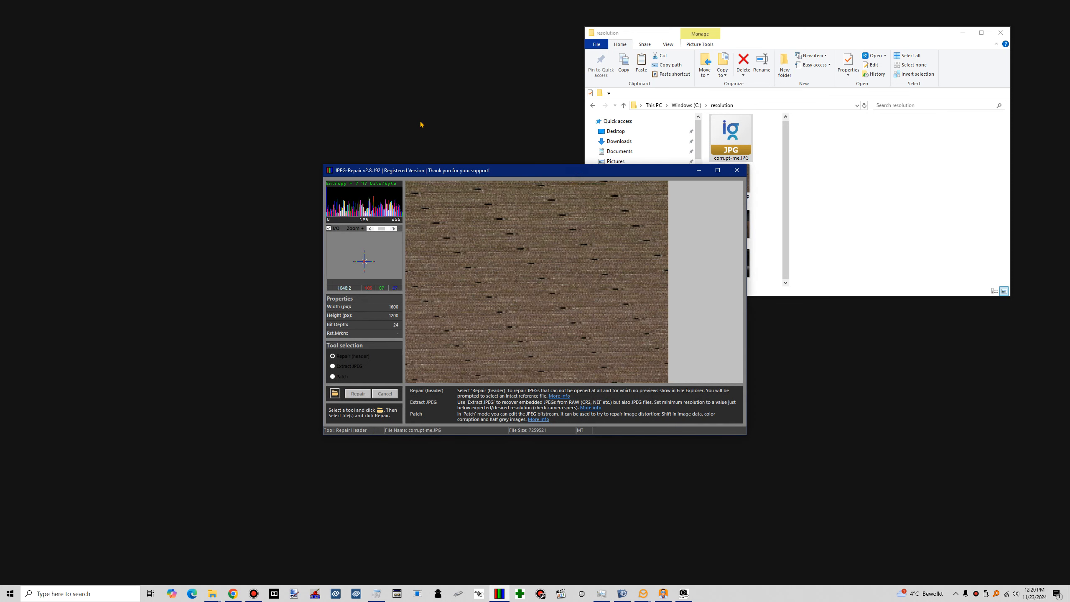
Place the JPEG-Repair window beside the resolution folder window and choose corrupt-me.JPG again as the corrupted file
{"action": "left_click_drag", "start_coordinate": [513, 166], "coordinate": [353, 36]}
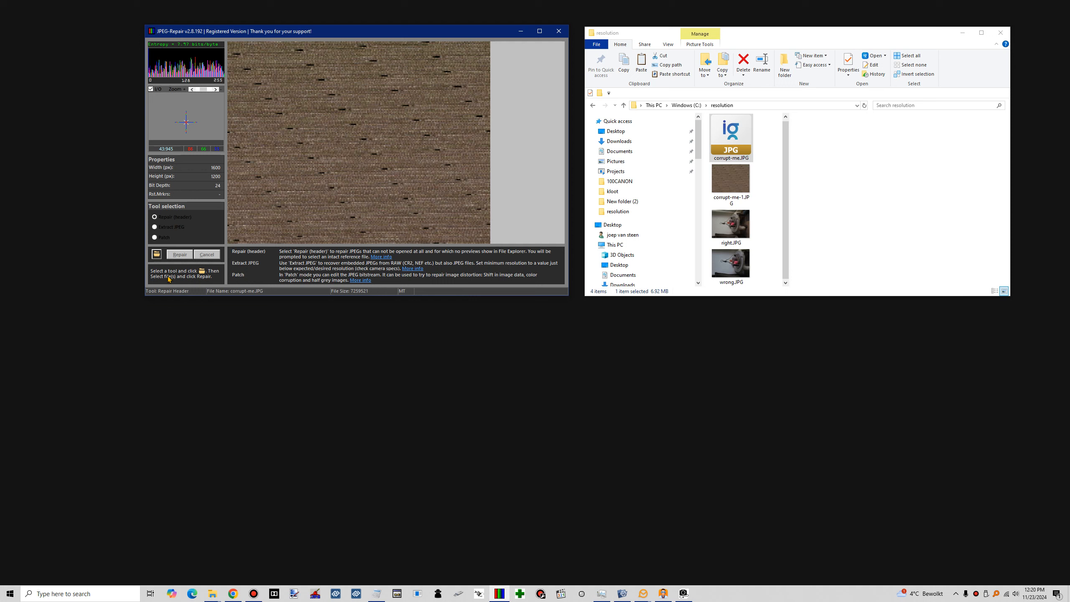
{"action": "left_click", "coordinate": [157, 254]}
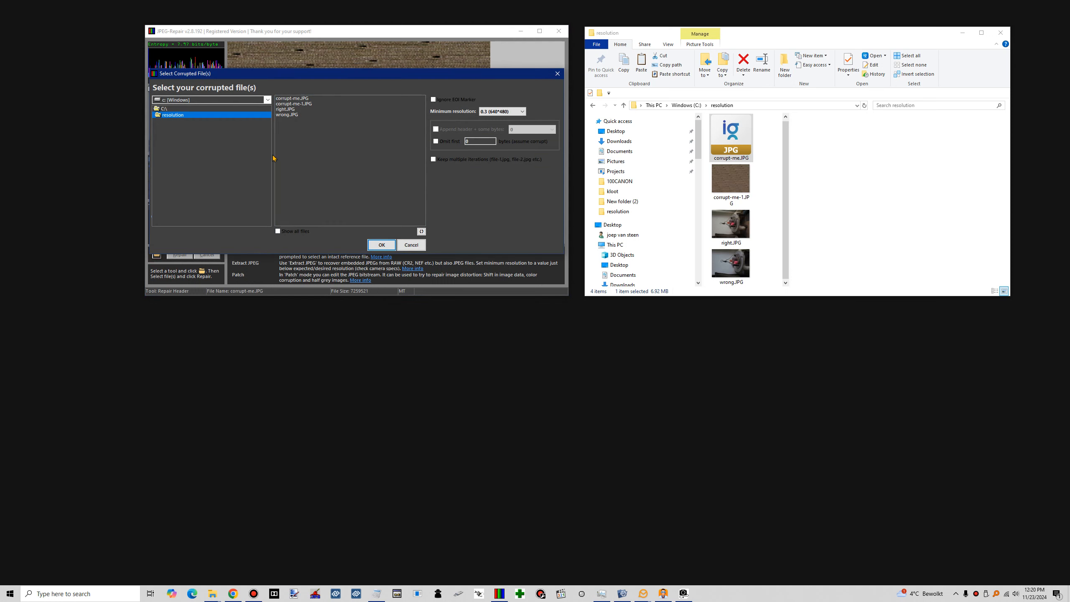
{"action": "left_click", "coordinate": [291, 99]}
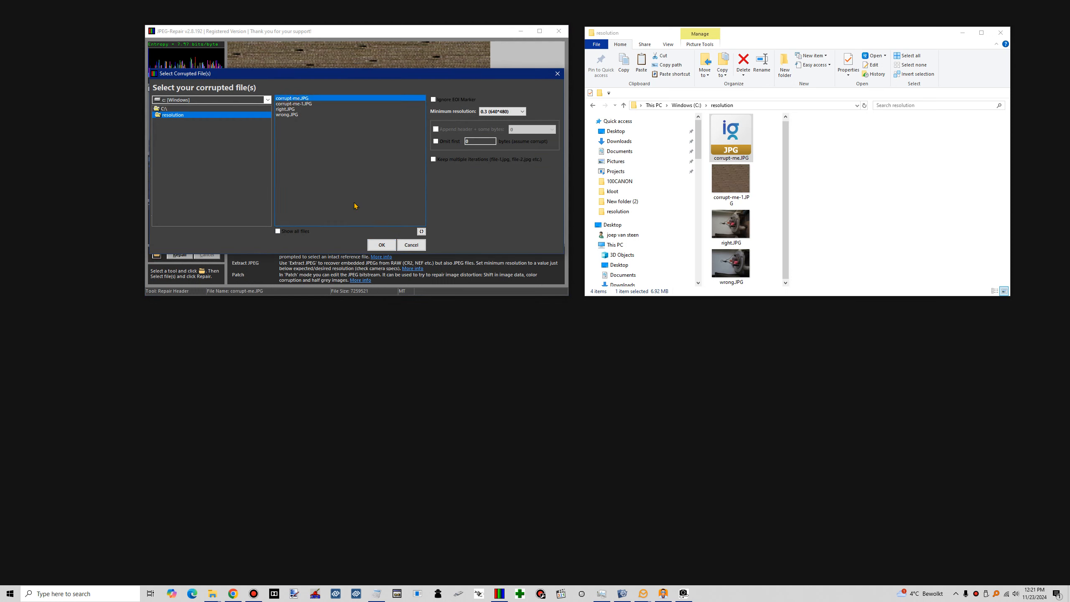
{"action": "left_click", "coordinate": [381, 245]}
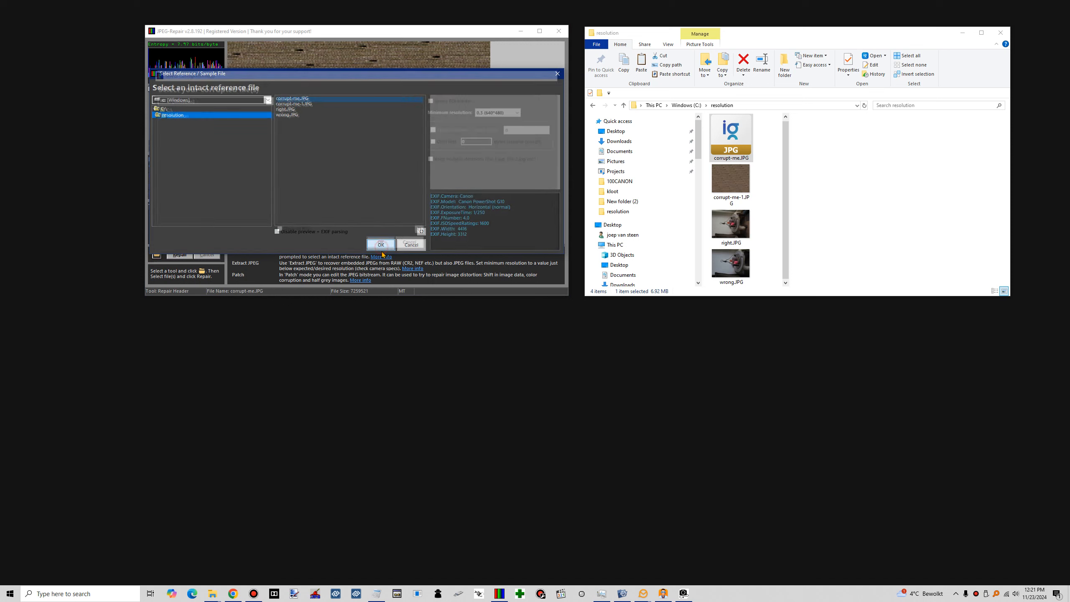
Repair corrupt-me.JPG using right.JPG as the intact reference file and dismiss the completion message
{"action": "left_click", "coordinate": [285, 109]}
{"action": "left_click", "coordinate": [379, 246]}
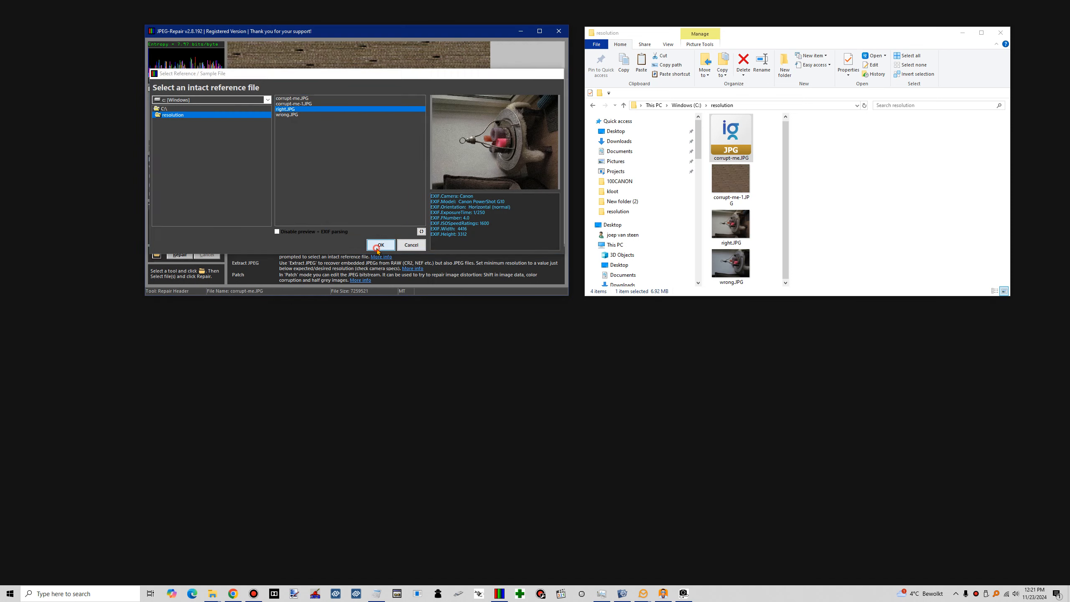
{"action": "left_click", "coordinate": [183, 257]}
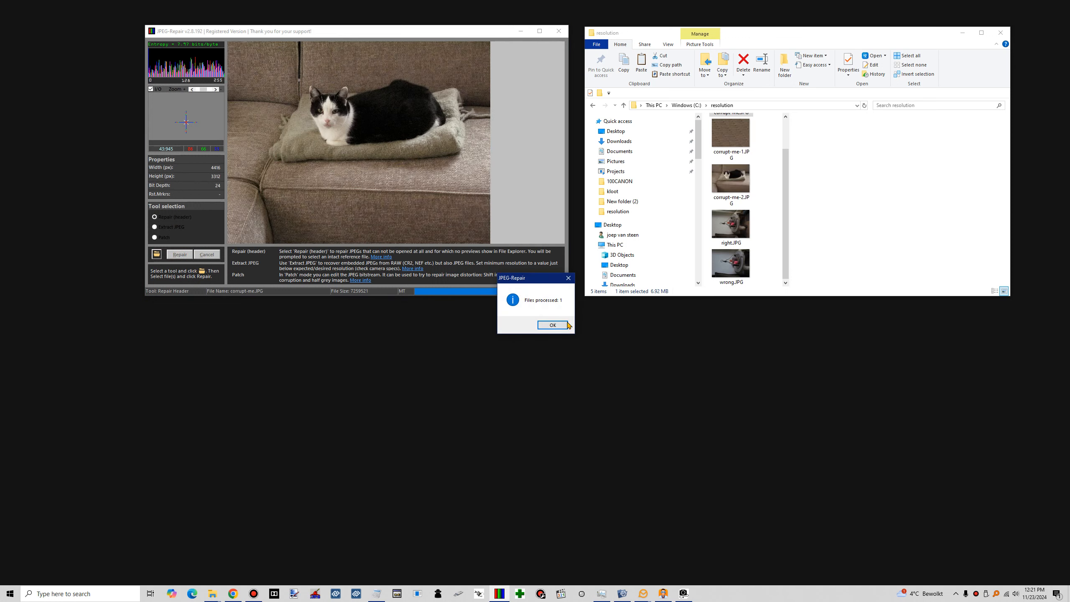
{"action": "left_click", "coordinate": [553, 325]}
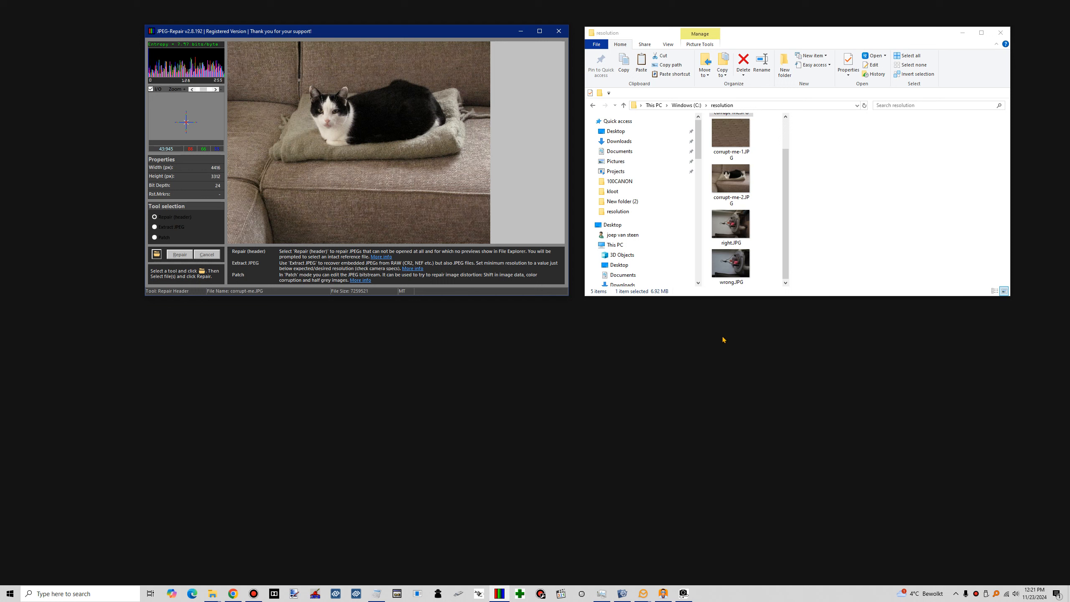
In File Explorer, compare the previews and dimensions of right.JPG, wrong.JPG and the repaired corrupt-me-1.JPG
{"action": "left_click", "coordinate": [731, 219]}
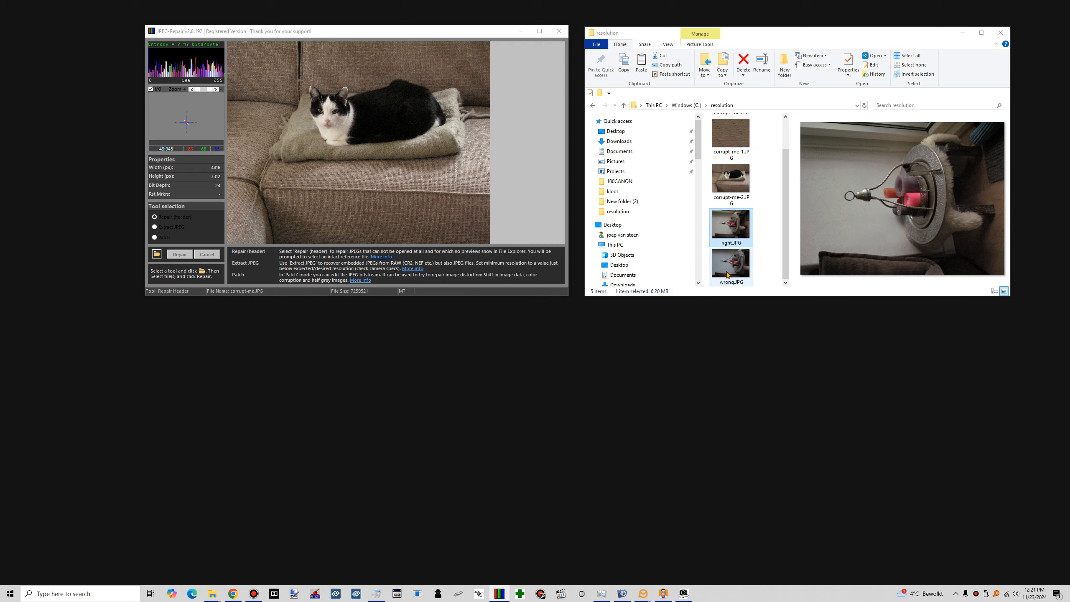
{"action": "left_click", "coordinate": [731, 274]}
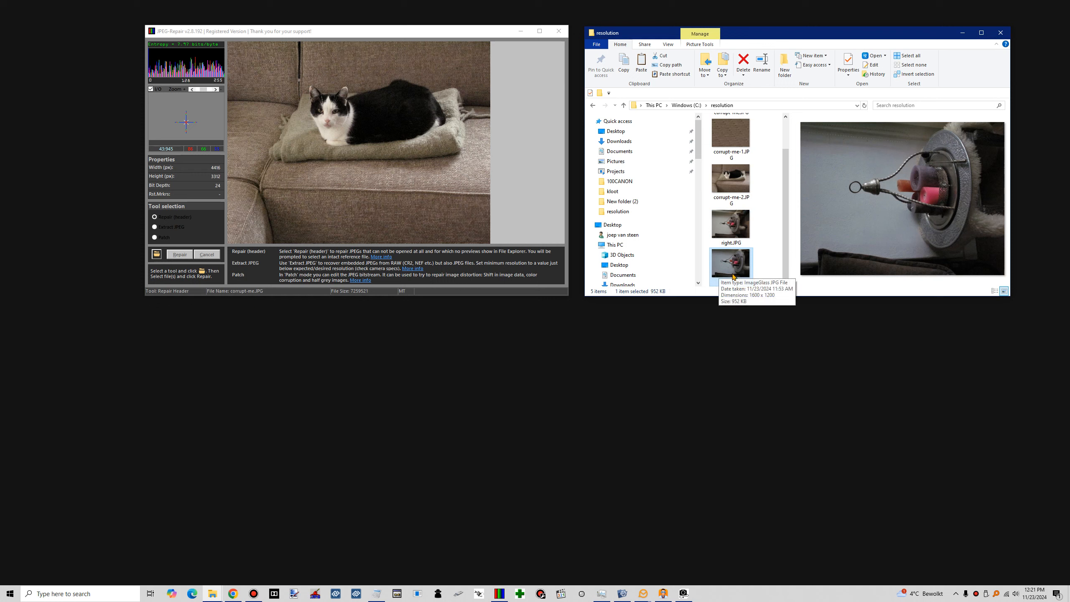
{"action": "left_click", "coordinate": [731, 129]}
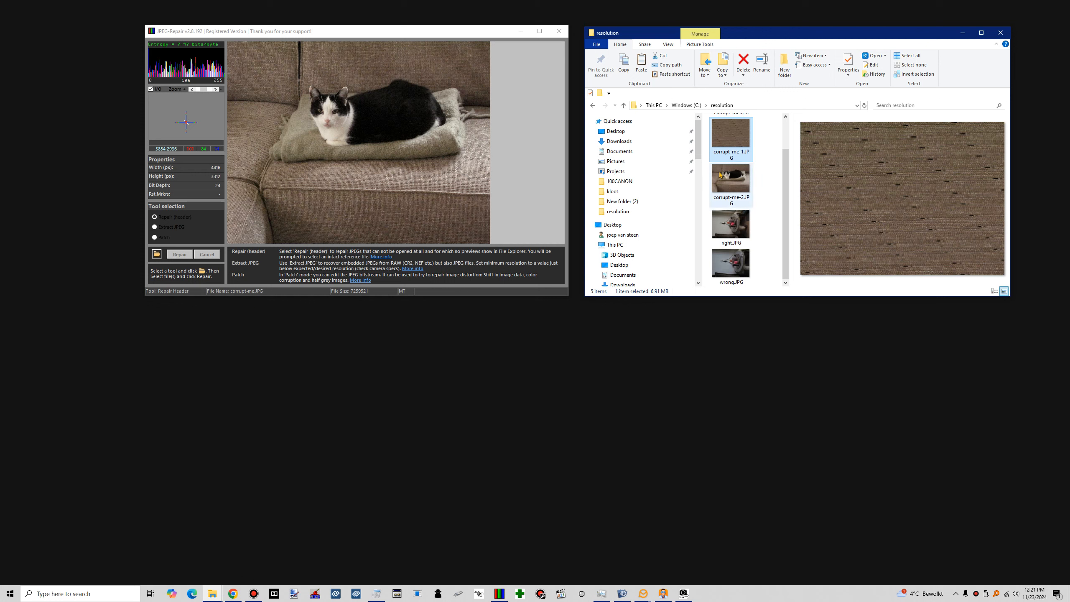
{"action": "left_click", "coordinate": [732, 227]}
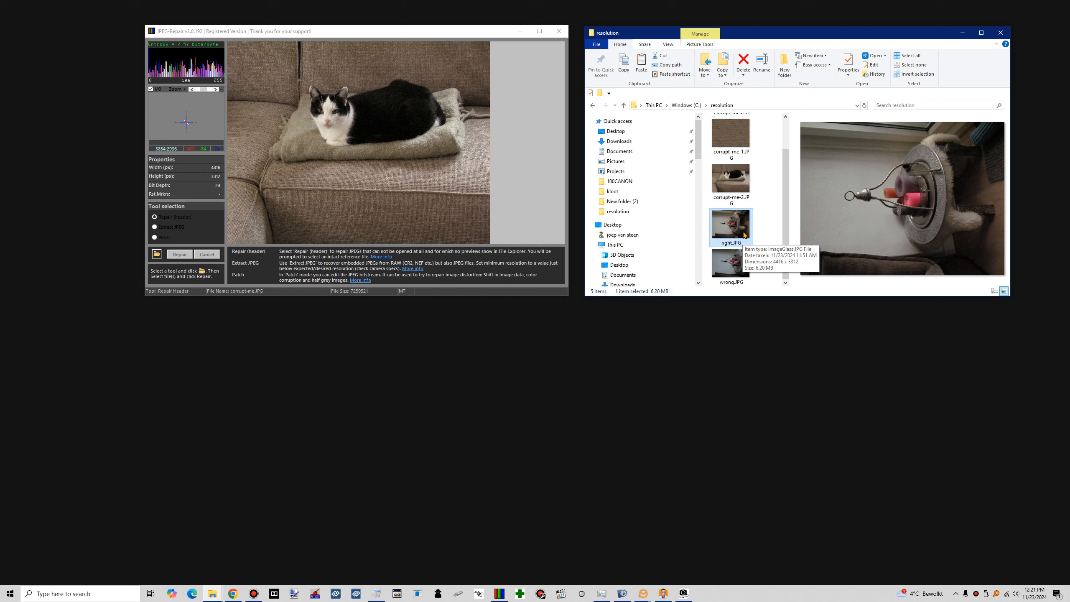
{"action": "left_click", "coordinate": [770, 236]}
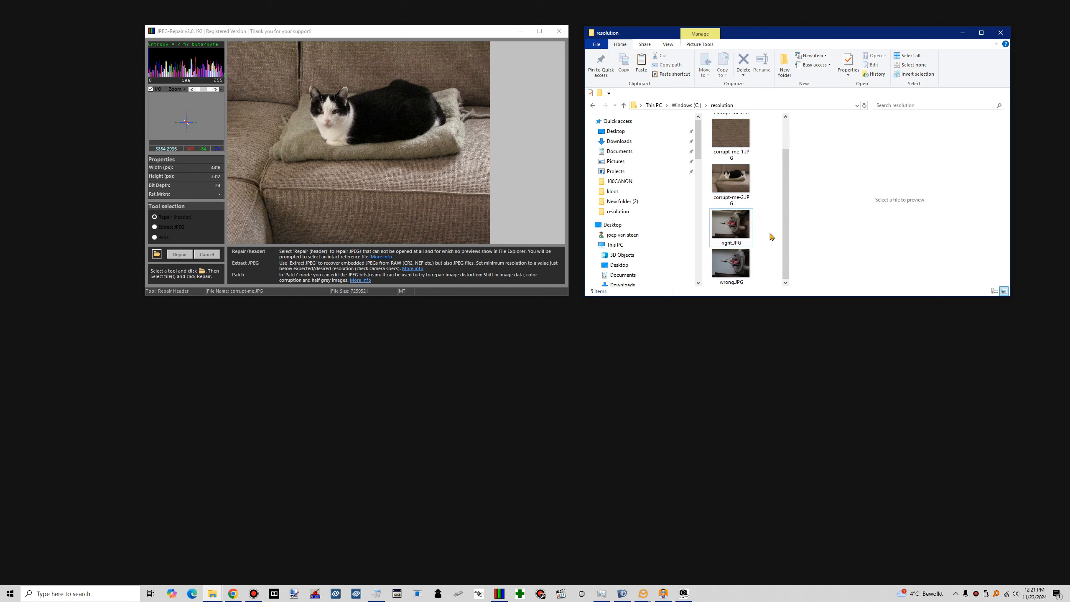
{"action": "left_click", "coordinate": [733, 279]}
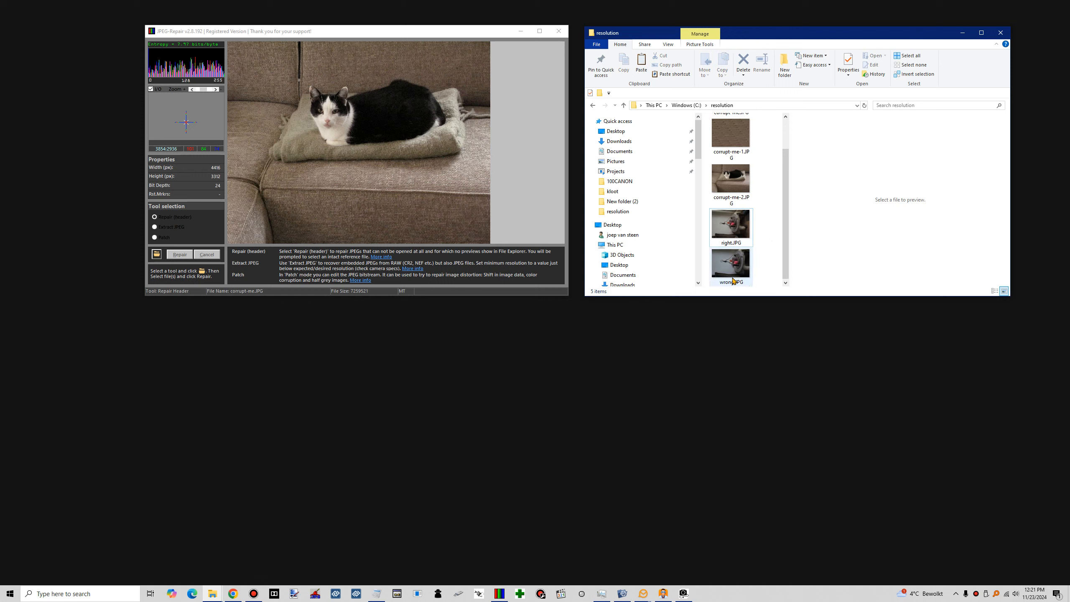
{"action": "mouse_move", "coordinate": [731, 266]}
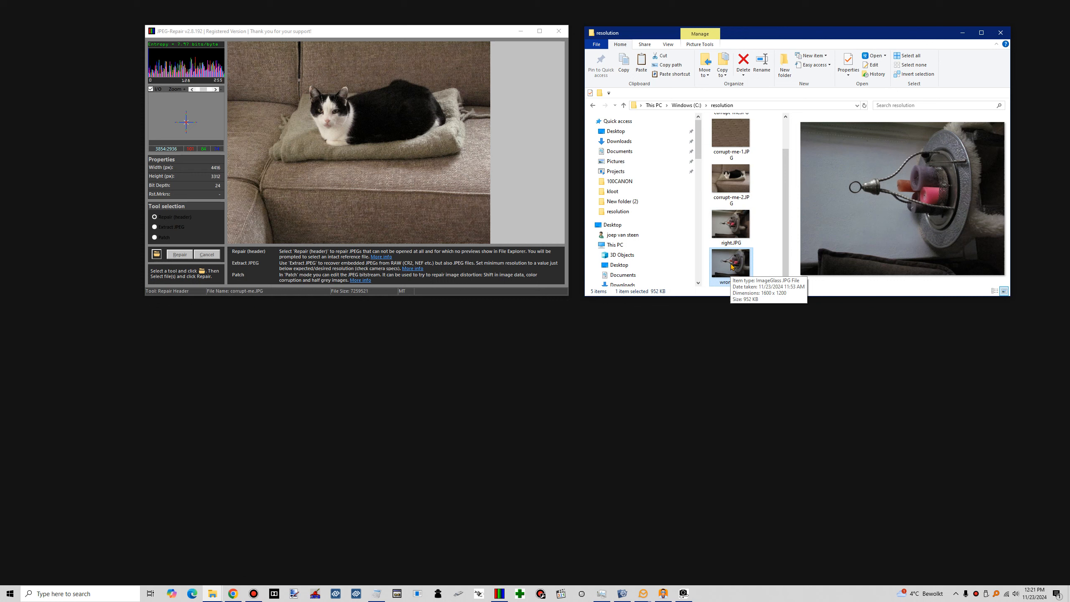
{"action": "left_click", "coordinate": [778, 253]}
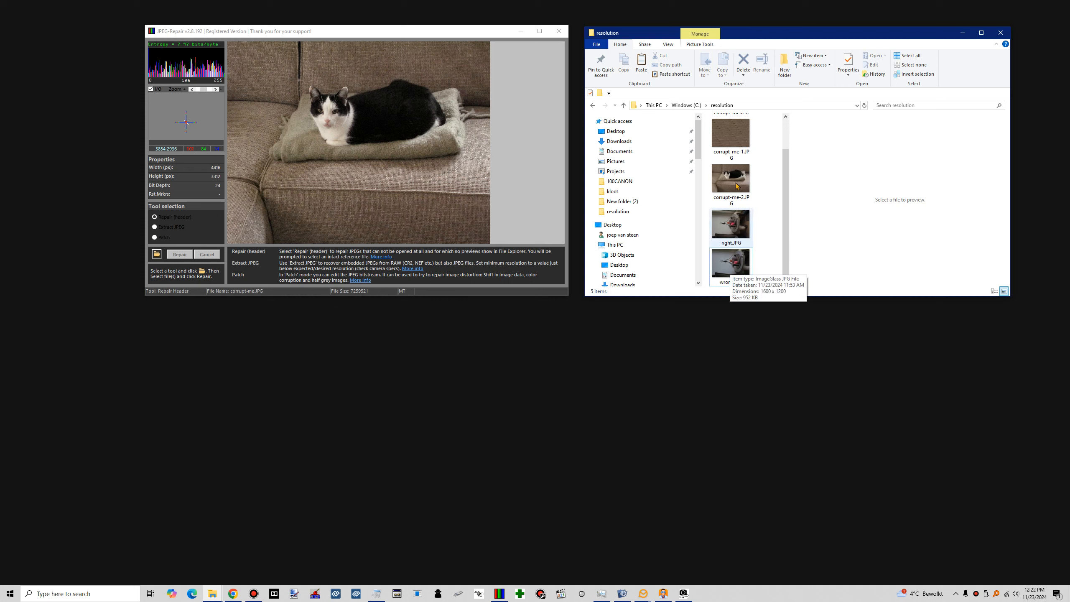
{"action": "left_click", "coordinate": [735, 139]}
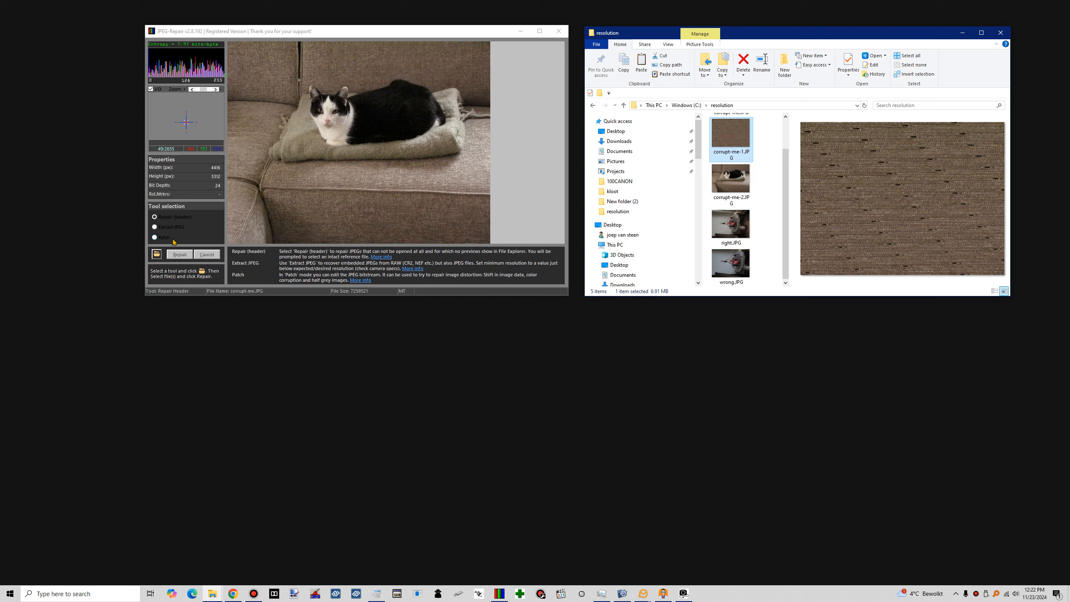
Switch to the Patch tool and load corrupt-me-1.JPG from the resolution folder for patching
{"action": "left_click", "coordinate": [156, 238]}
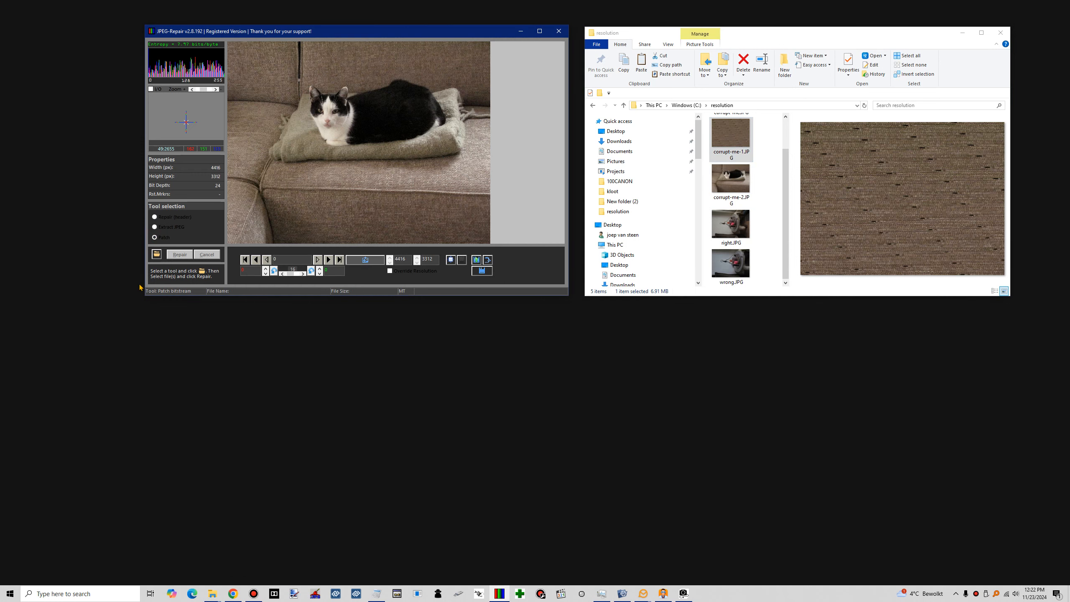
{"action": "left_click", "coordinate": [157, 254]}
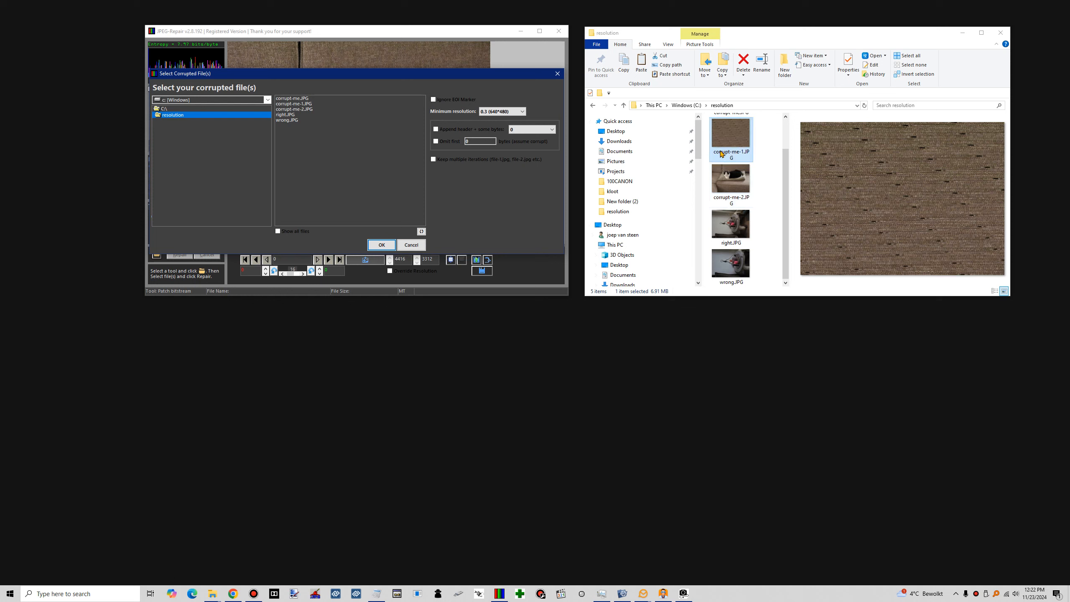
{"action": "left_click", "coordinate": [309, 104]}
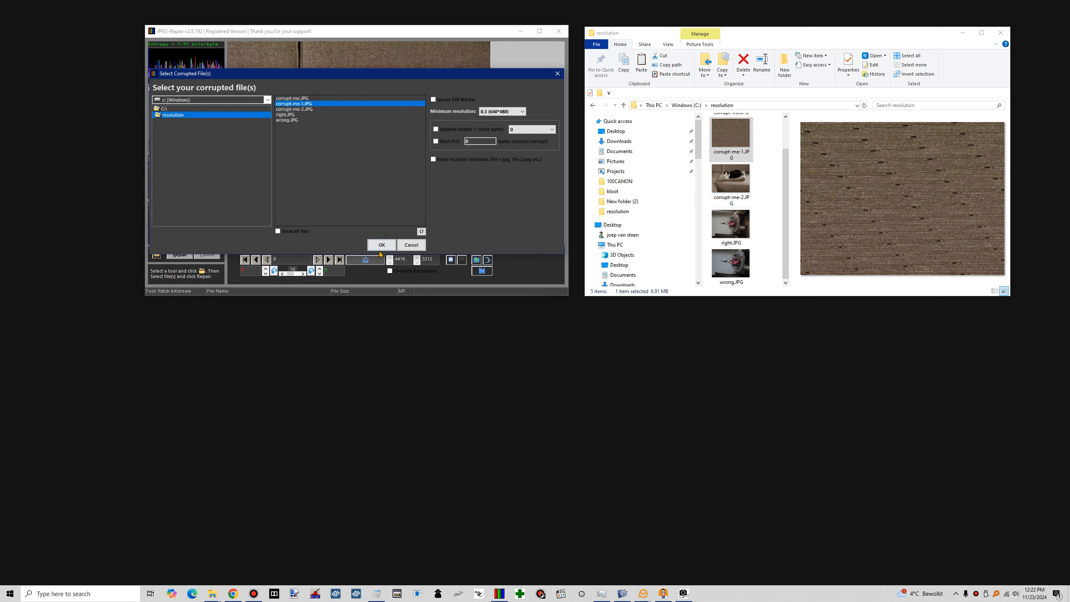
{"action": "left_click", "coordinate": [382, 246]}
{"action": "left_click", "coordinate": [180, 254]}
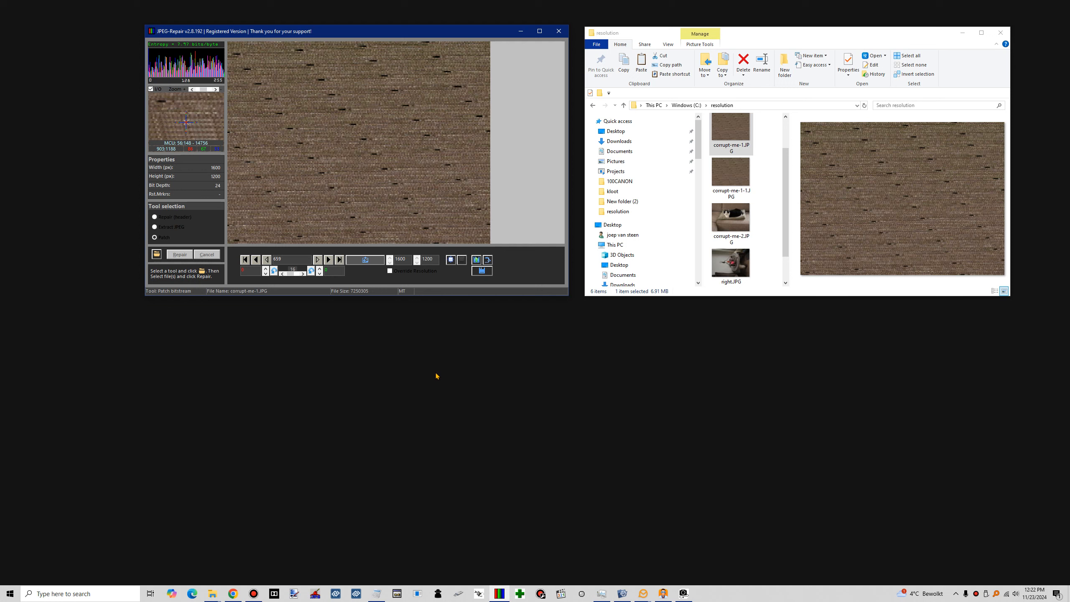
Enable the resolution override for corrupt-me-1.JPG, raise the width to 1648 pixels and refresh the preview
{"action": "left_click", "coordinate": [390, 271]}
{"action": "left_click", "coordinate": [389, 257]}
{"action": "left_click", "coordinate": [390, 257]}
{"action": "left_click", "coordinate": [389, 257]}
{"action": "left_click", "coordinate": [389, 257]}
{"action": "left_click", "coordinate": [389, 256]}
{"action": "left_click", "coordinate": [389, 257]}
{"action": "left_click", "coordinate": [365, 259]}
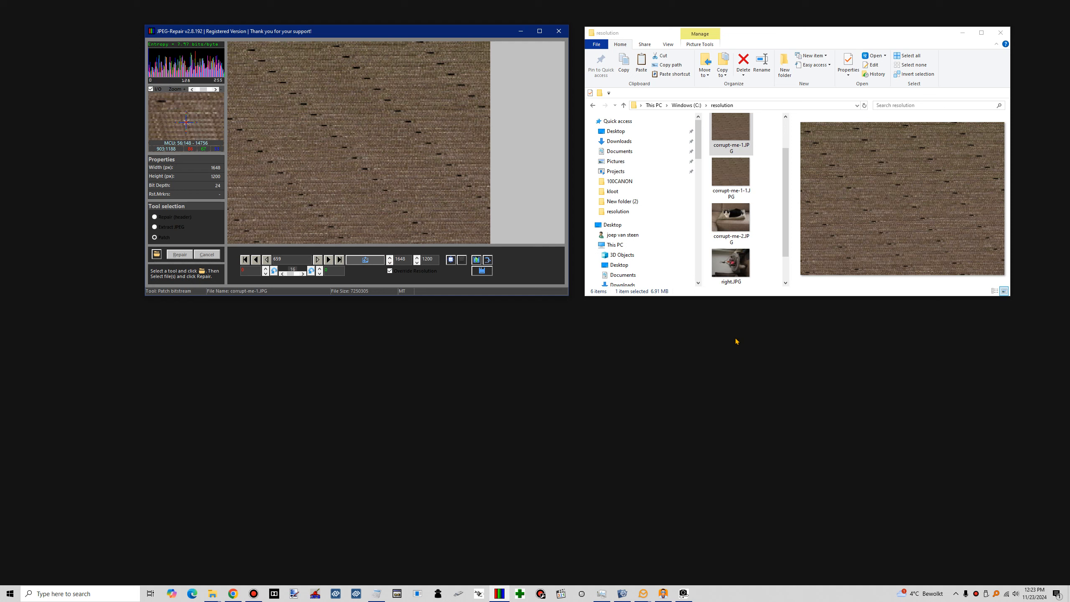
Check the dimensions of right.JPG in File Explorer and set the override width of the patched image to 4416 pixels
{"action": "left_click", "coordinate": [736, 279]}
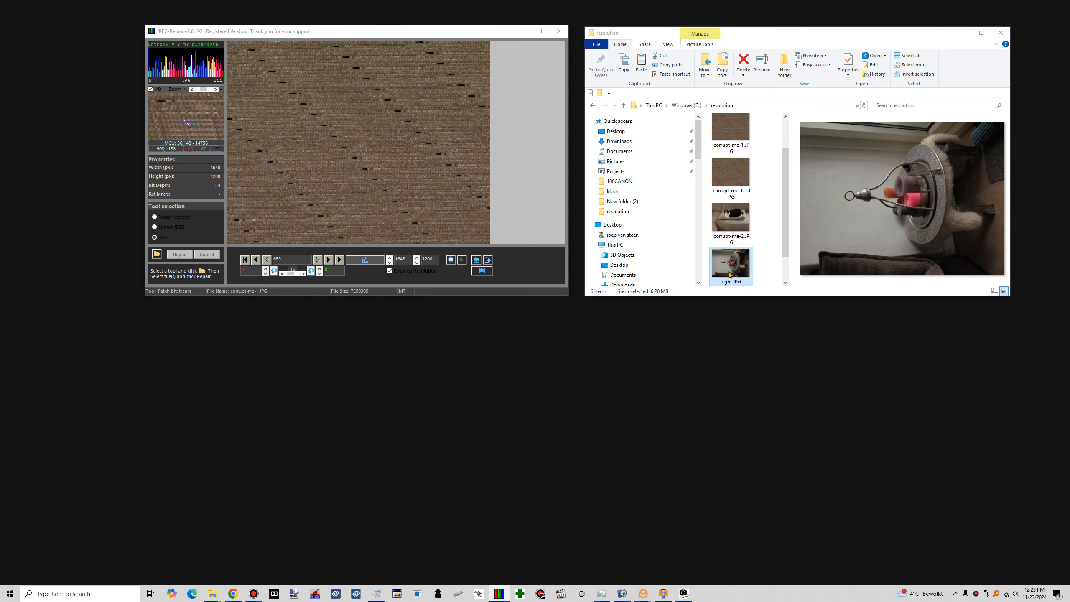
{"action": "scroll", "coordinate": [763, 259], "scroll_direction": "down", "scroll_amount": 1}
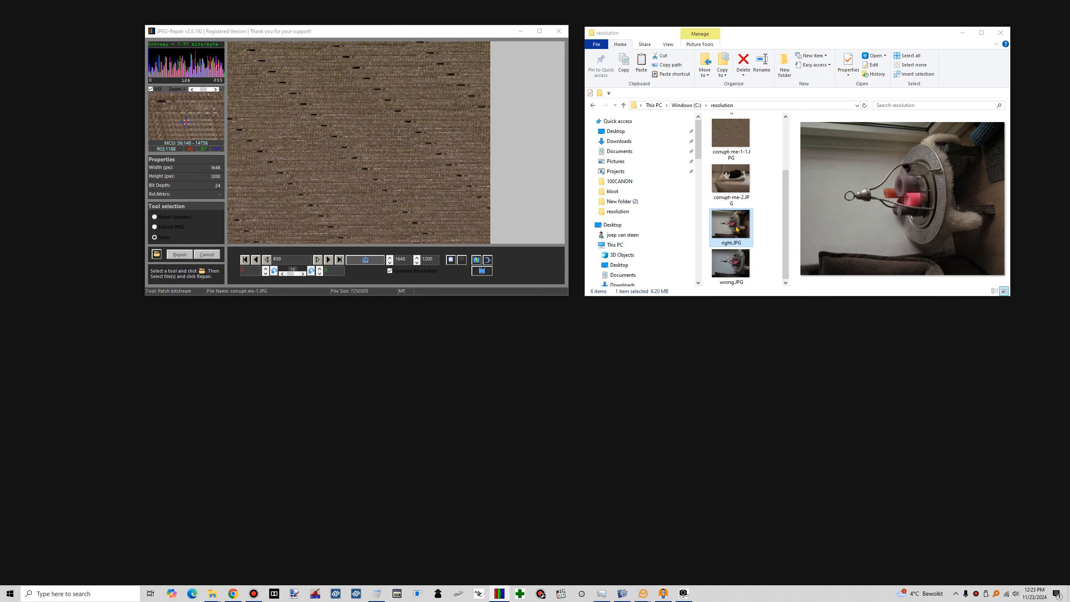
{"action": "left_click", "coordinate": [765, 233]}
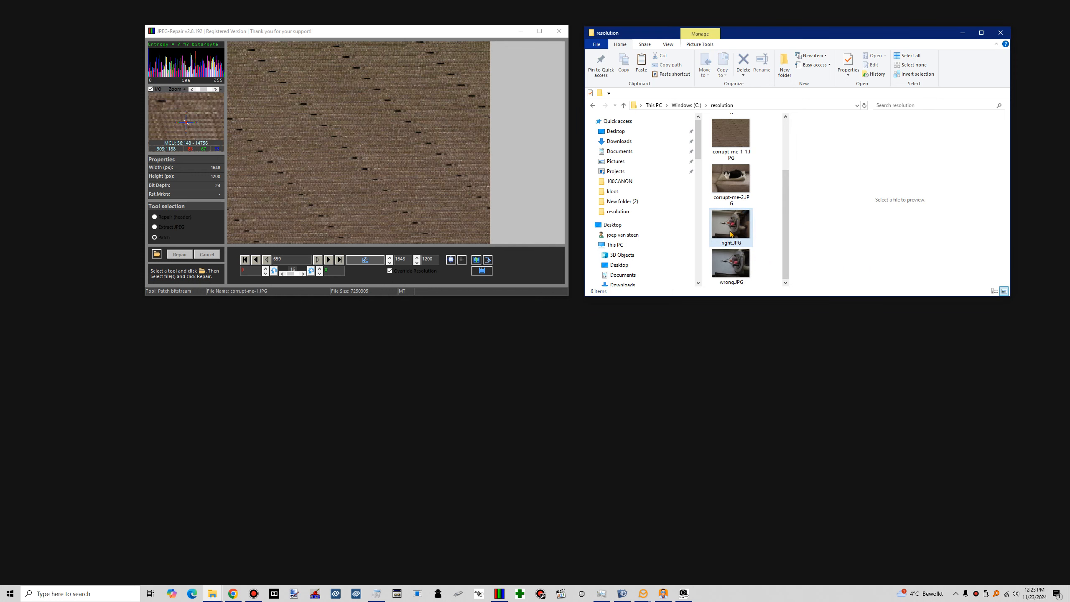
{"action": "mouse_move", "coordinate": [730, 234]}
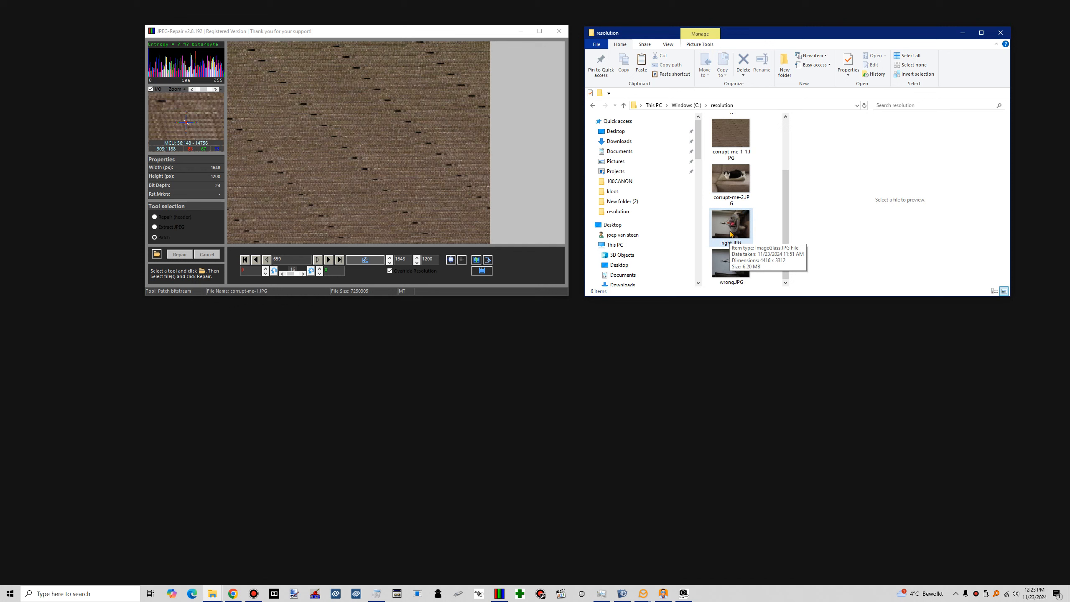
{"action": "left_click", "coordinate": [390, 258]}
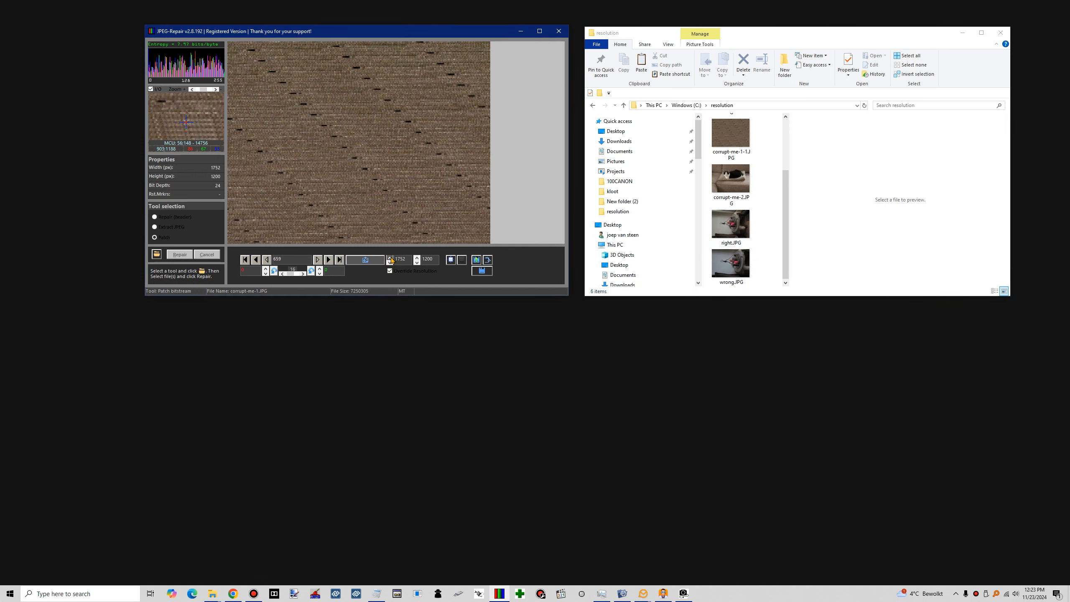
{"action": "left_click", "coordinate": [390, 257]}
{"action": "left_click", "coordinate": [390, 257]}
{"action": "left_click", "coordinate": [390, 257]}
{"action": "left_click", "coordinate": [390, 258]}
{"action": "left_click", "coordinate": [390, 257]}
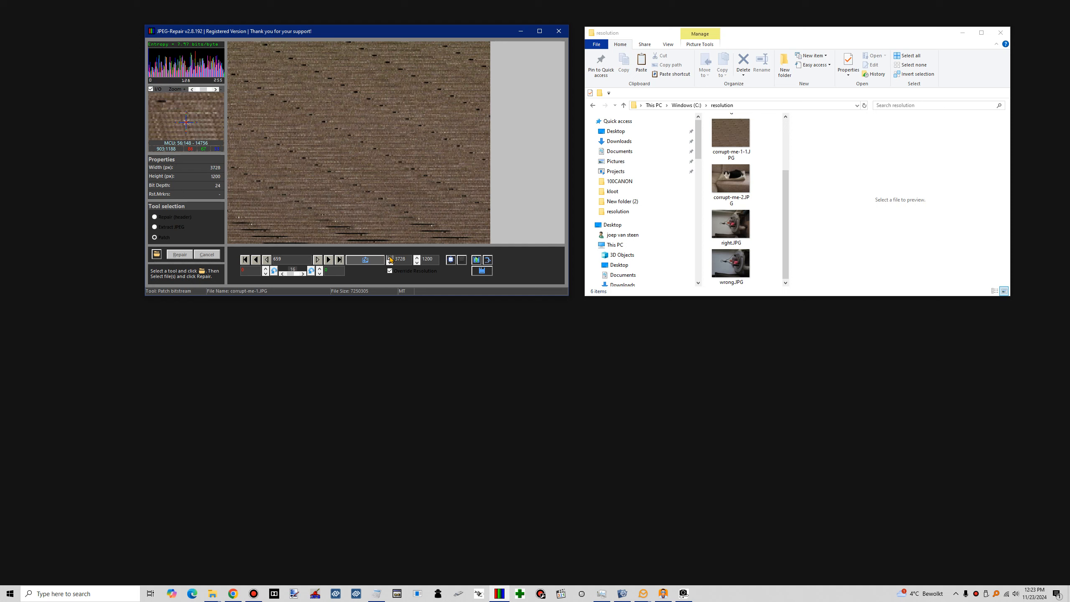
{"action": "left_click", "coordinate": [390, 258]}
{"action": "left_click", "coordinate": [391, 258]}
{"action": "left_click", "coordinate": [390, 258]}
{"action": "left_click", "coordinate": [391, 265]}
{"action": "left_click", "coordinate": [391, 265]}
{"action": "left_click", "coordinate": [390, 264]}
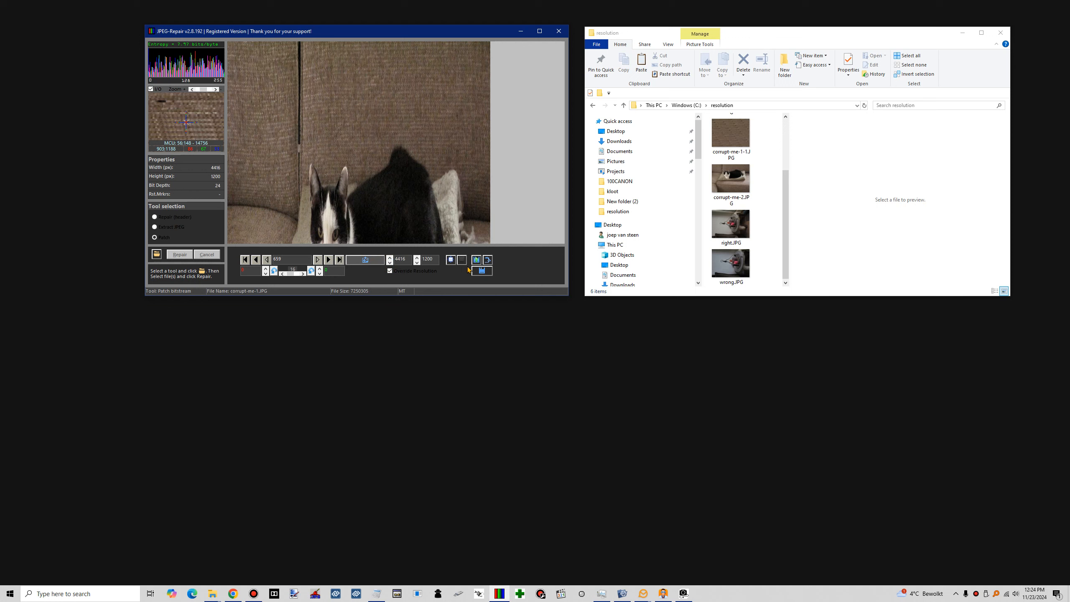
Set the override height to 3312 pixels to match right.JPG, save the patched file and dismiss the confirmation
{"action": "left_click", "coordinate": [766, 235]}
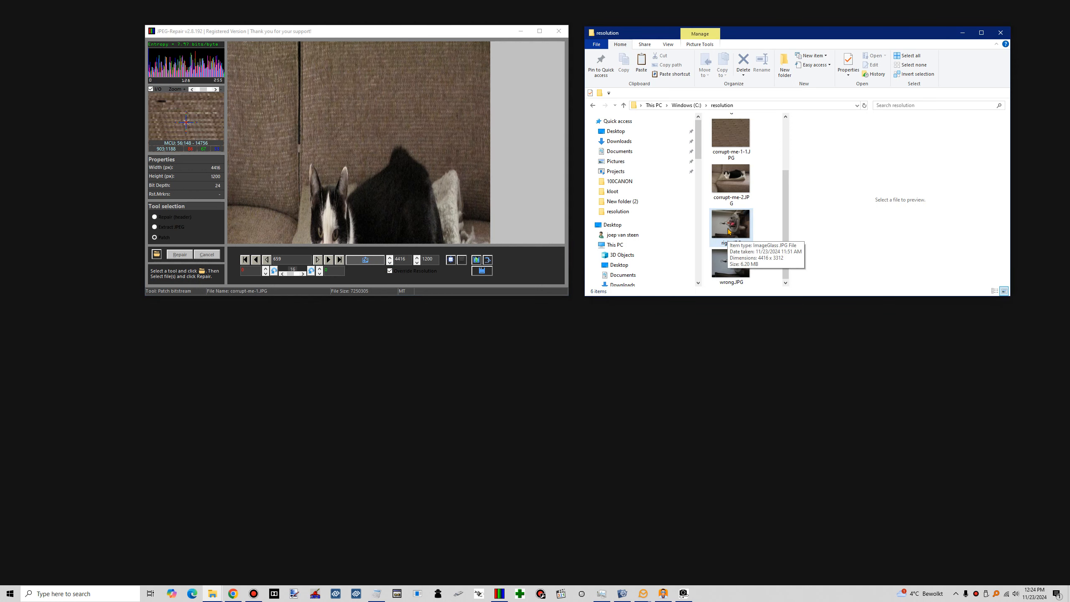
{"action": "left_click", "coordinate": [417, 256]}
{"action": "left_click", "coordinate": [418, 257]}
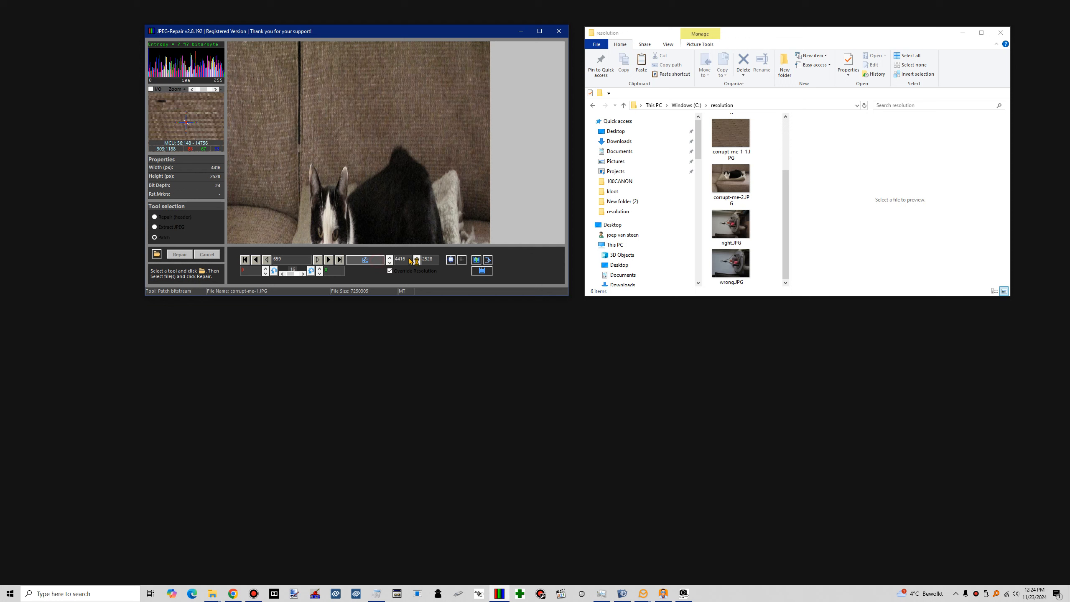
{"action": "left_click", "coordinate": [416, 257]}
{"action": "left_click", "coordinate": [416, 257]}
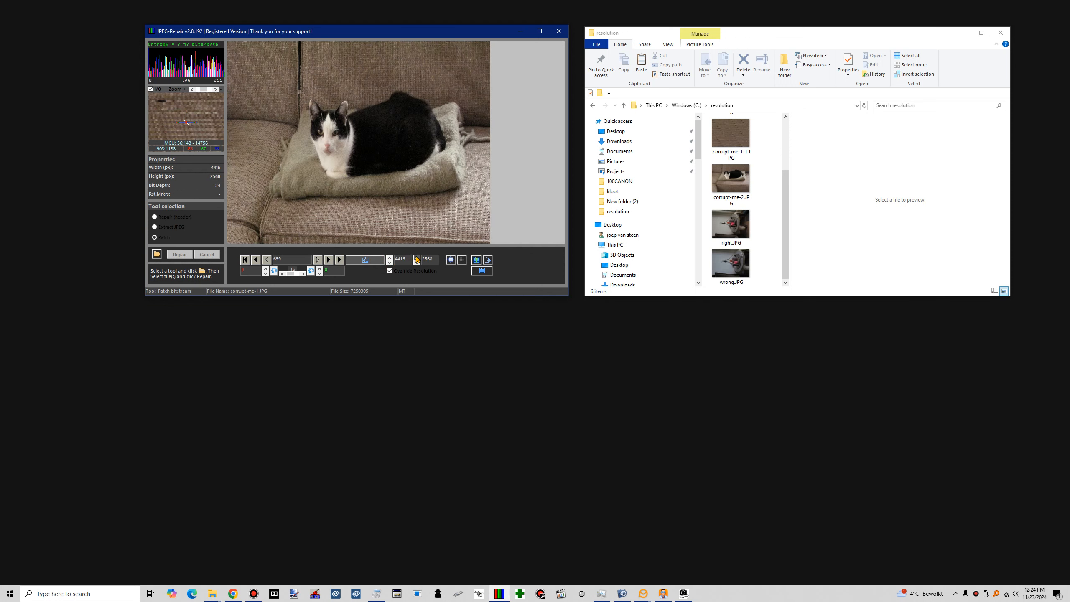
{"action": "left_click", "coordinate": [417, 259]}
{"action": "left_click", "coordinate": [417, 263]}
{"action": "left_click", "coordinate": [417, 263]}
{"action": "left_click", "coordinate": [378, 260]}
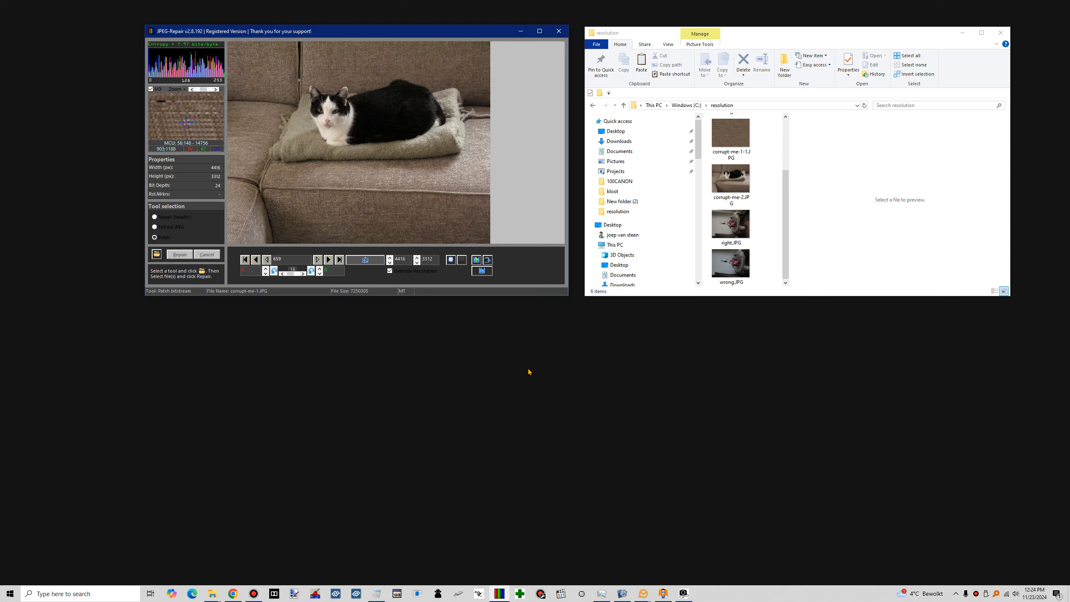
{"action": "left_click", "coordinate": [482, 272]}
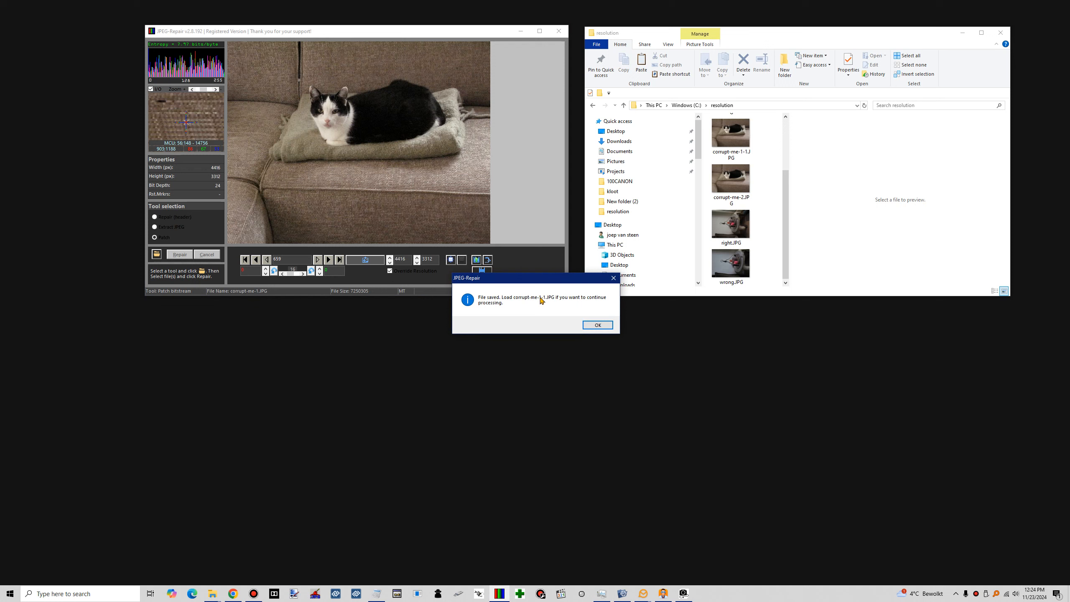
{"action": "left_click", "coordinate": [597, 324]}
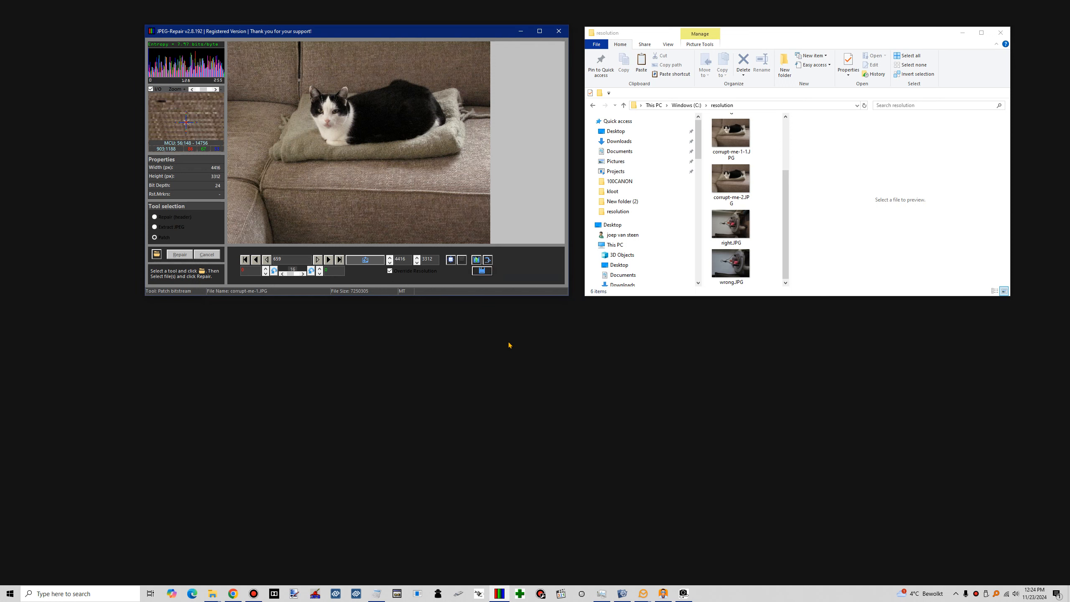
Switch to the Repair (header) tool and choose corrupt-me.JPG as the corrupted file
{"action": "left_click", "coordinate": [167, 216]}
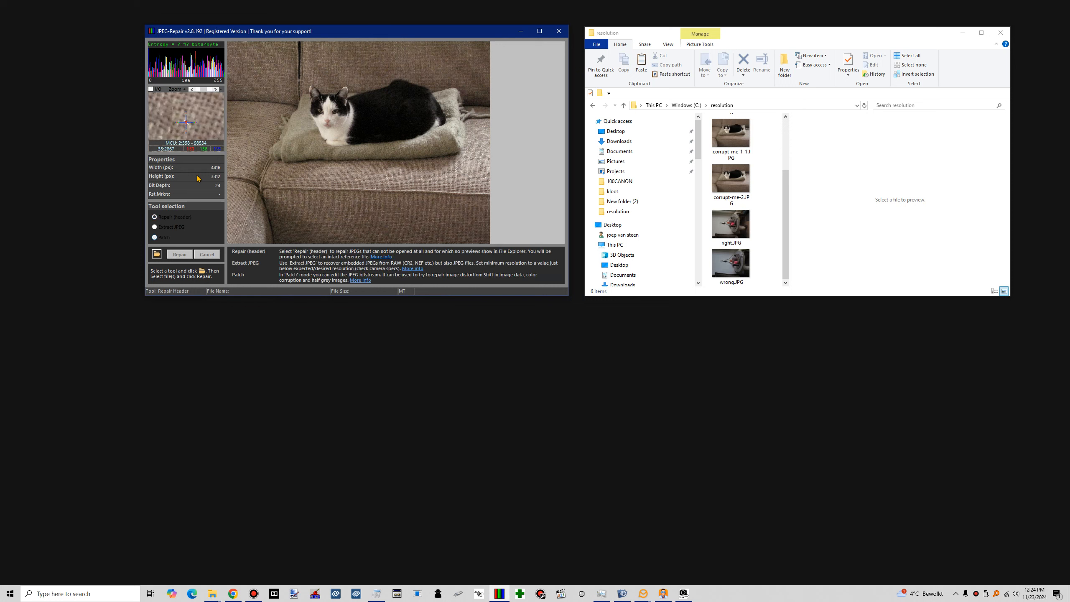
{"action": "left_click", "coordinate": [156, 253]}
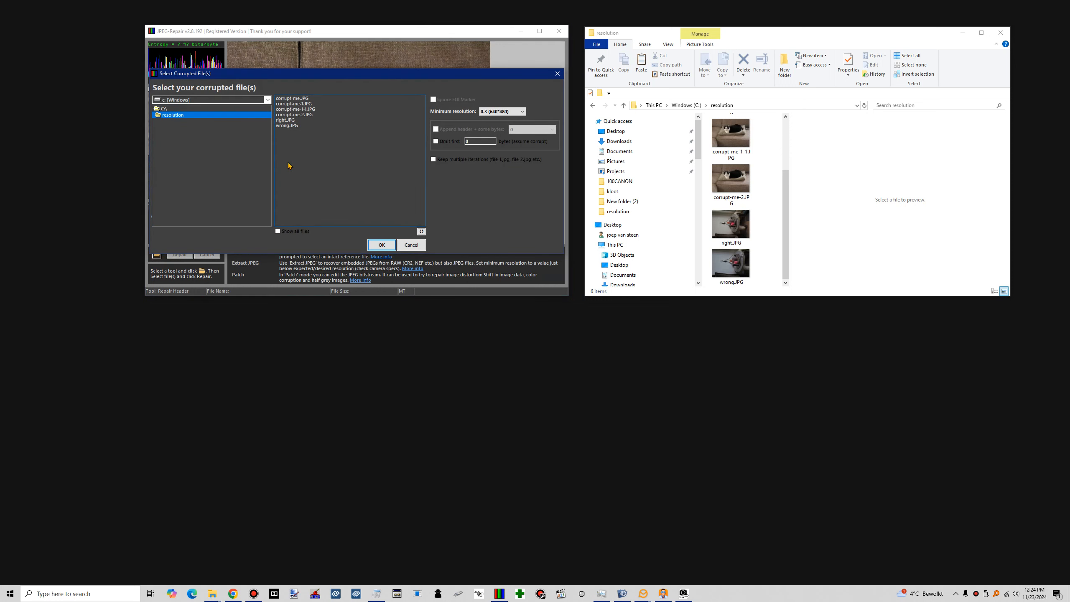
{"action": "left_click", "coordinate": [297, 99]}
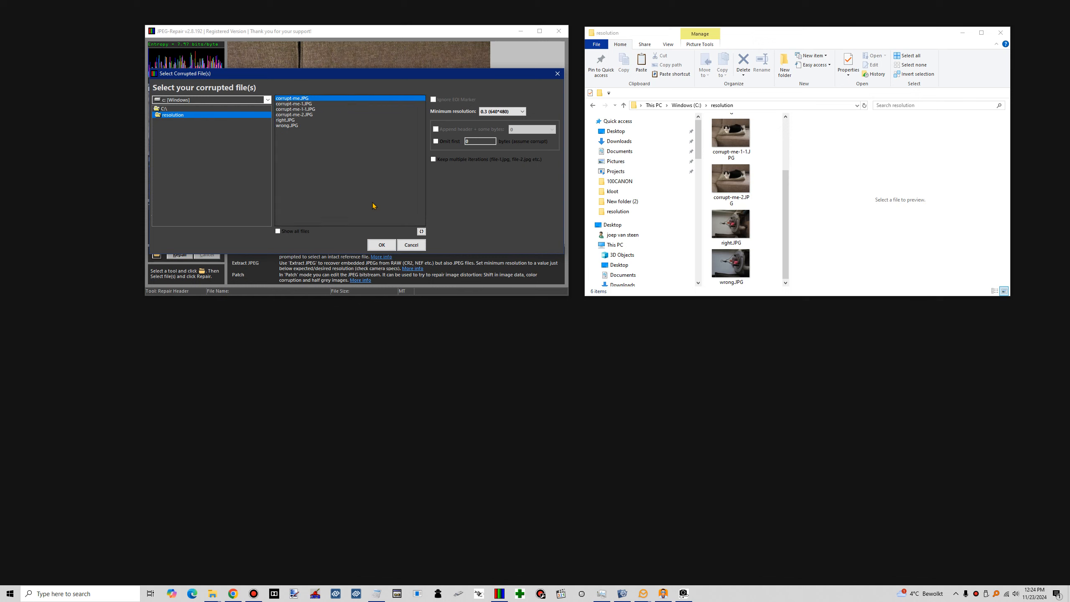
{"action": "left_click", "coordinate": [381, 245]}
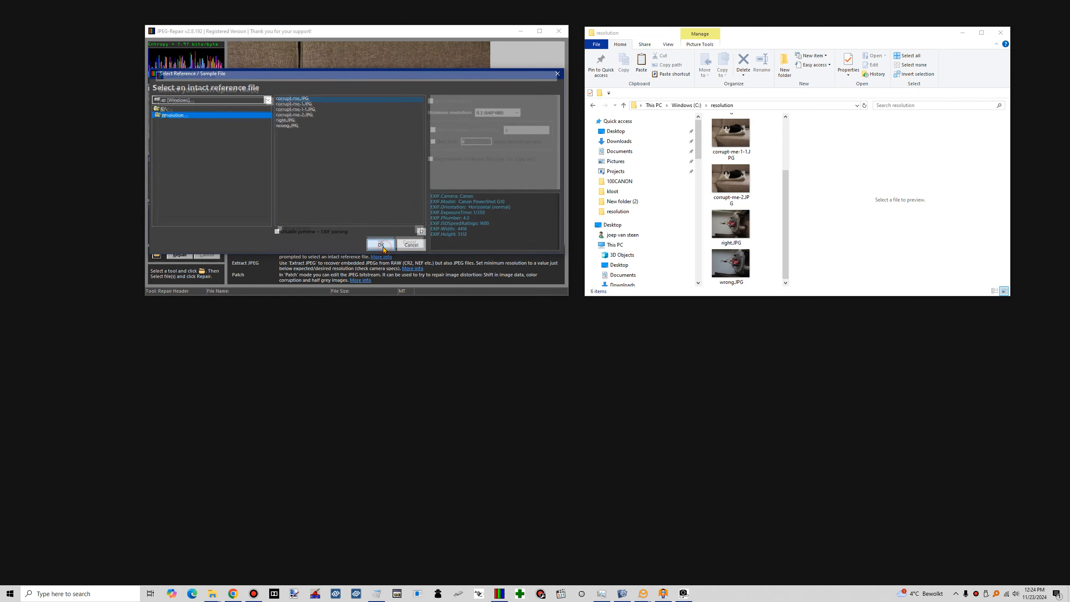
Repair corrupt-me.JPG using the patched corrupt-me-1-1.JPG as the intact reference file and dismiss the completion message
{"action": "left_click", "coordinate": [313, 109]}
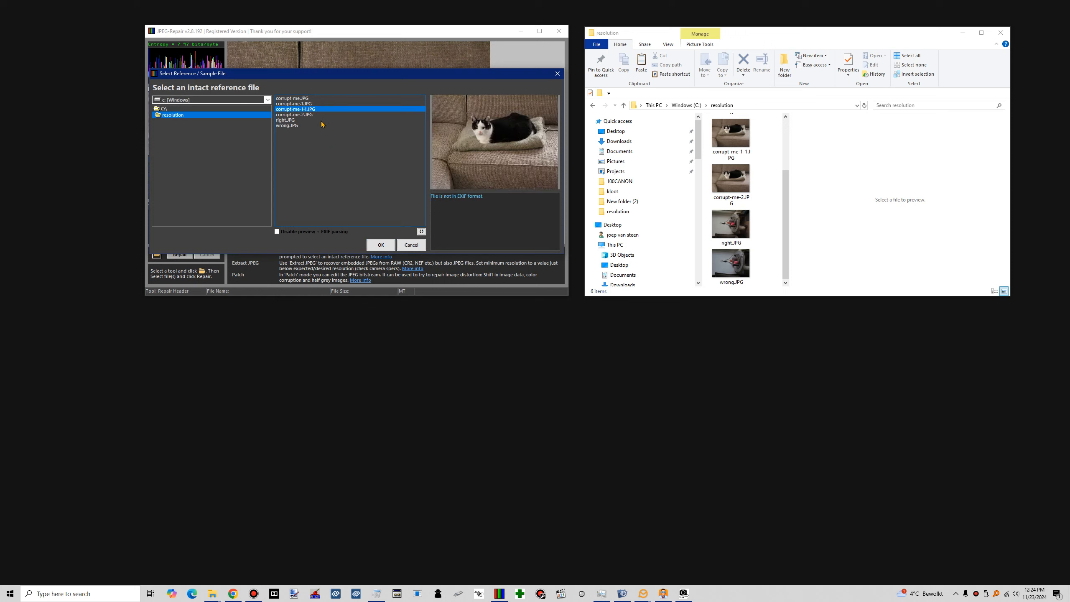
{"action": "left_click", "coordinate": [310, 102]}
{"action": "left_click", "coordinate": [382, 247]}
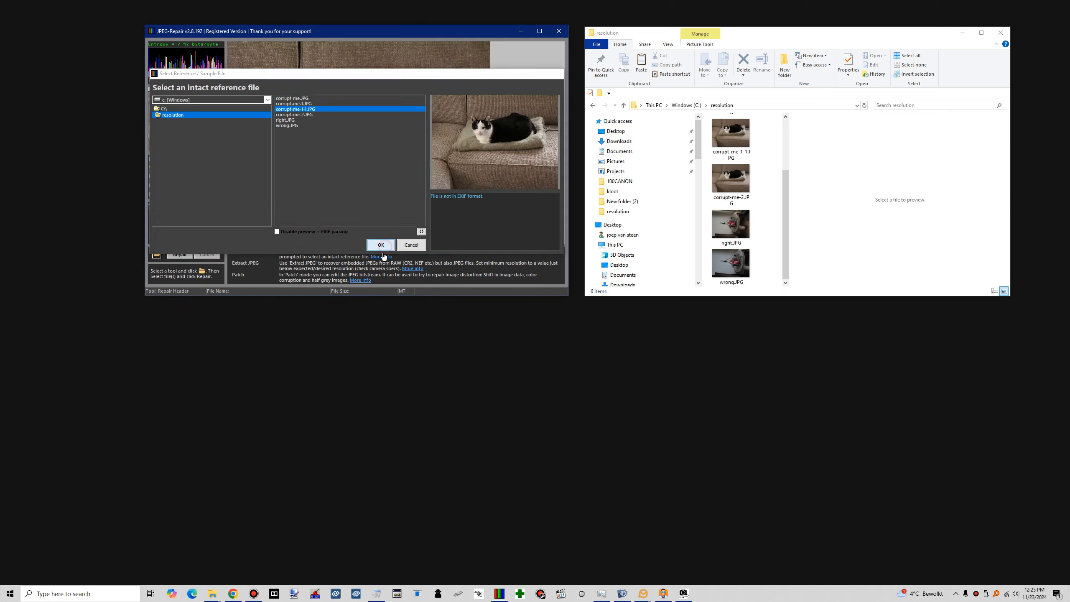
{"action": "left_click", "coordinate": [184, 258]}
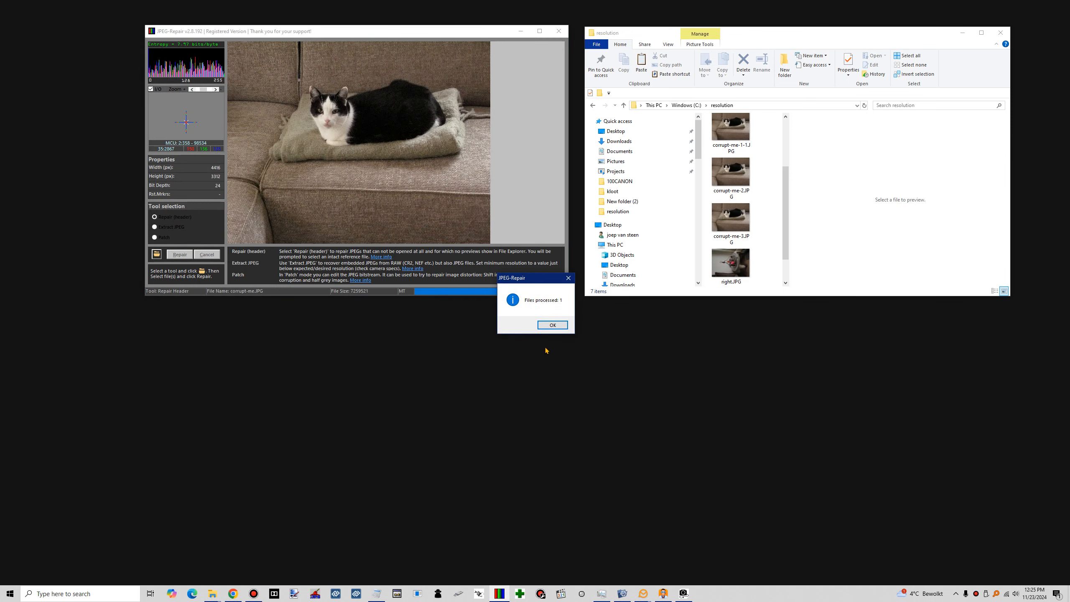
{"action": "left_click", "coordinate": [549, 324]}
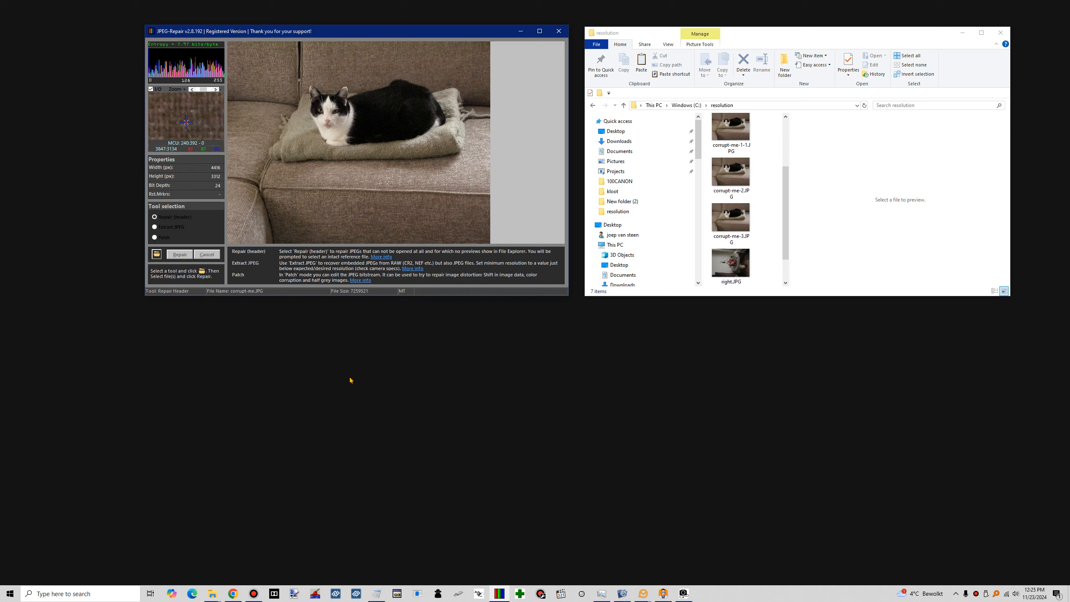
{"action": "left_click", "coordinate": [175, 217]}
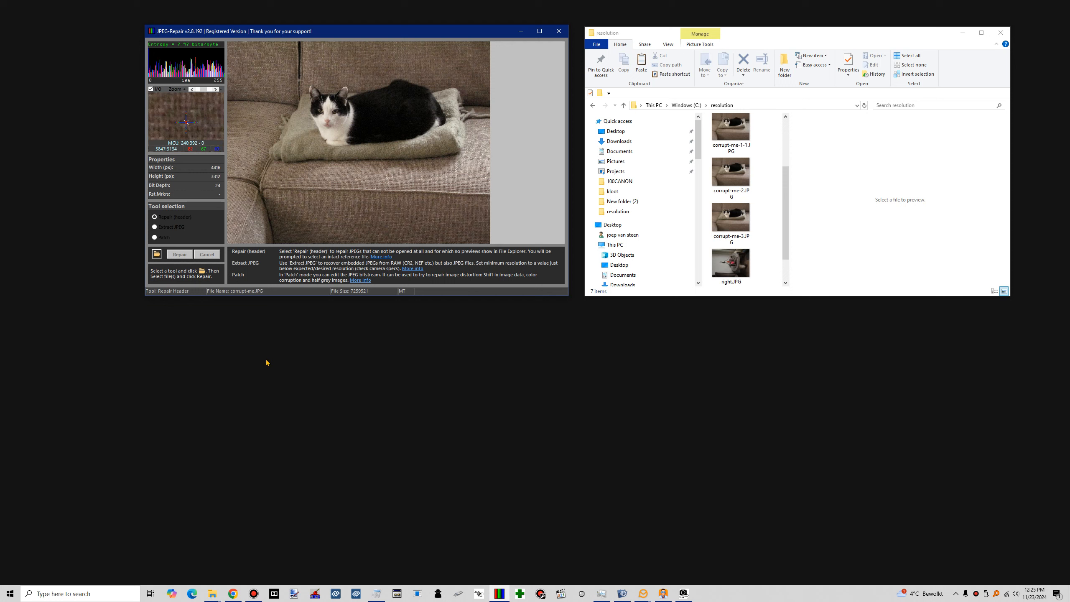